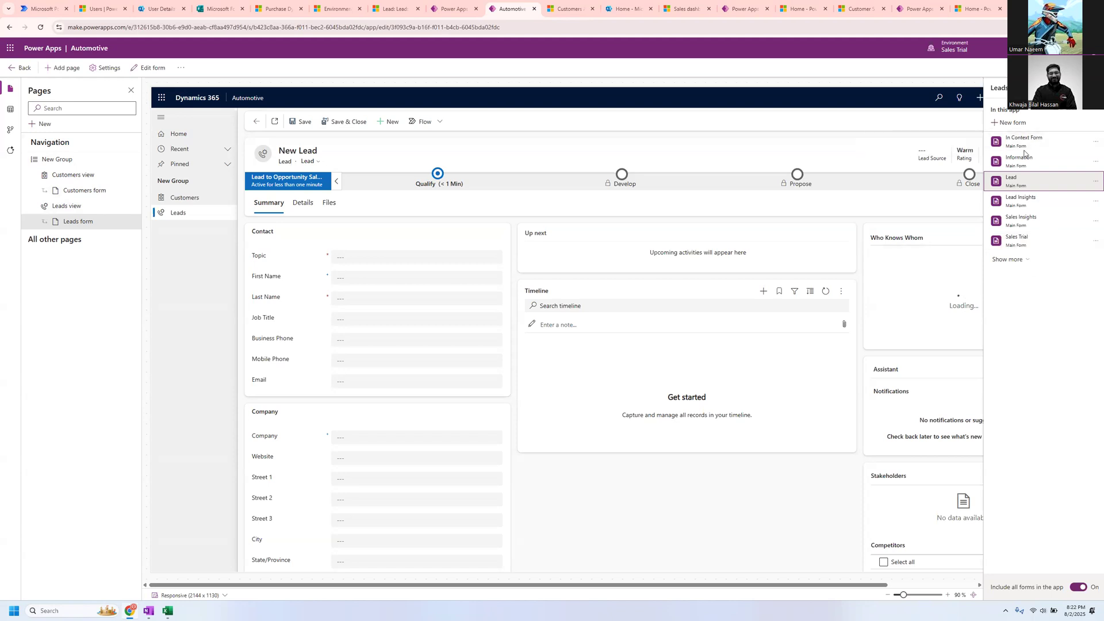
Step: Preview the Leads view and its navigation group in the Automotive app, dismissing the tip and closing the properties pane
click(50, 207)
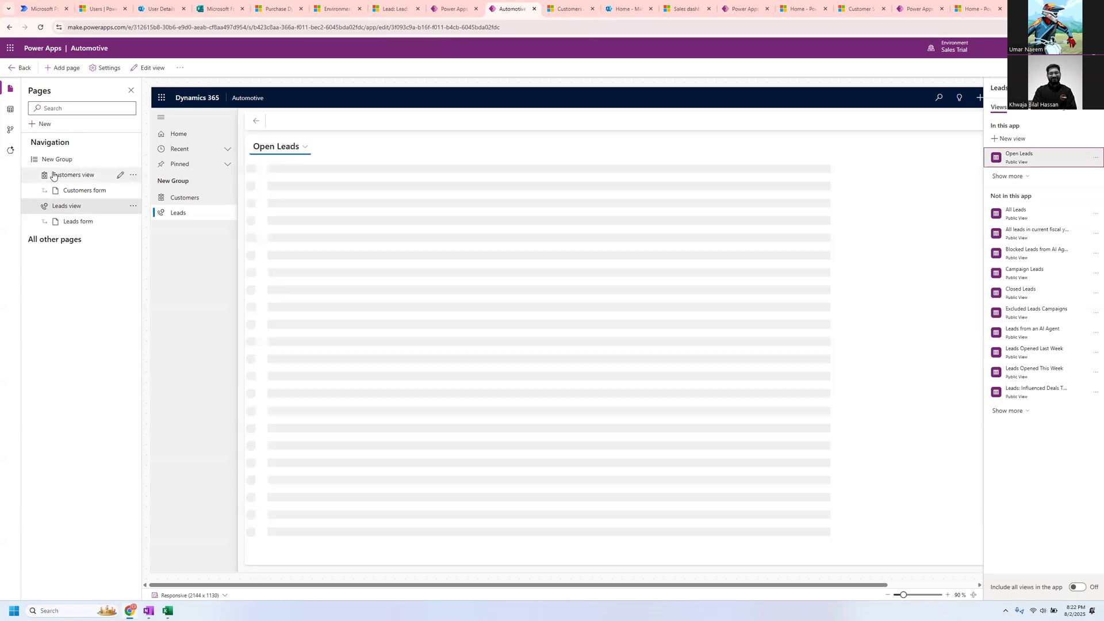
click(52, 161)
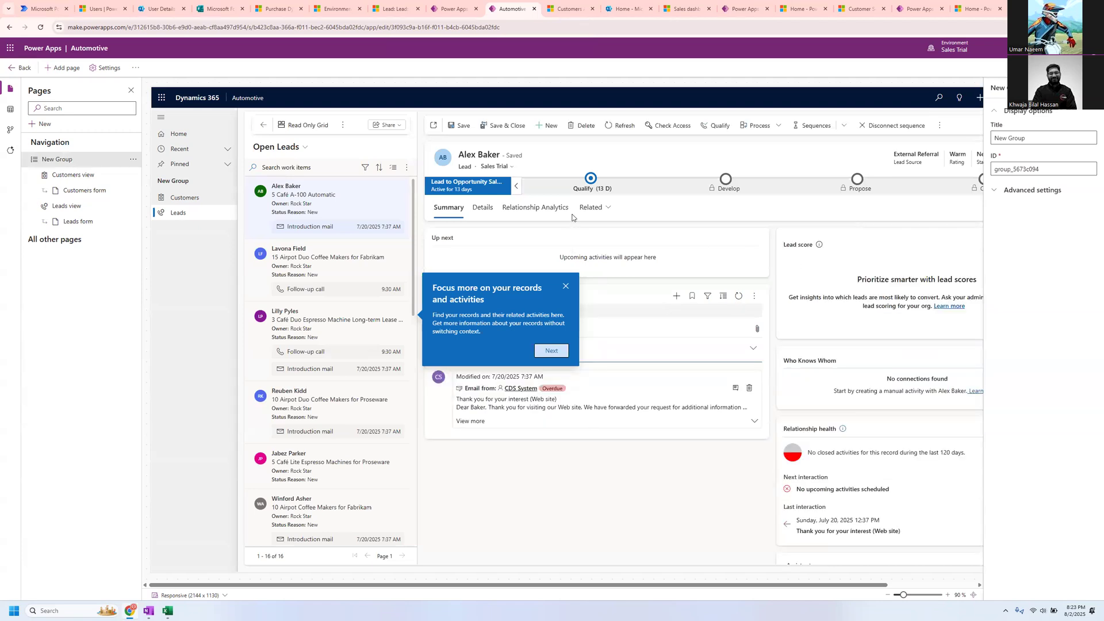
click(565, 288)
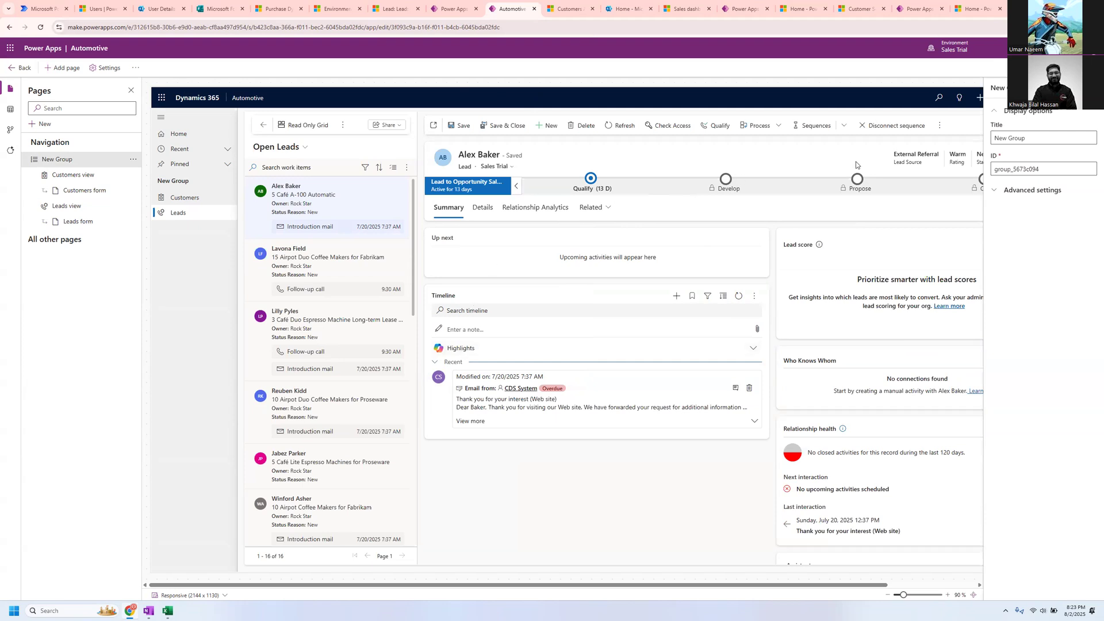
click(1091, 88)
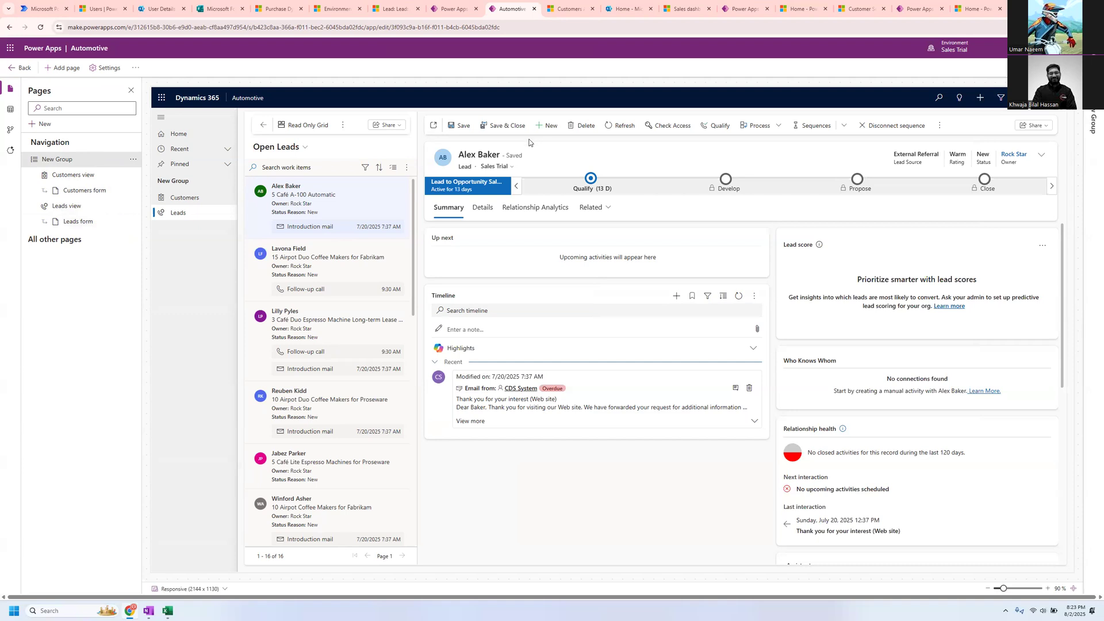
Step: Return to the Sales Customization solution and expand its list of tables
click(452, 14)
click(613, 351)
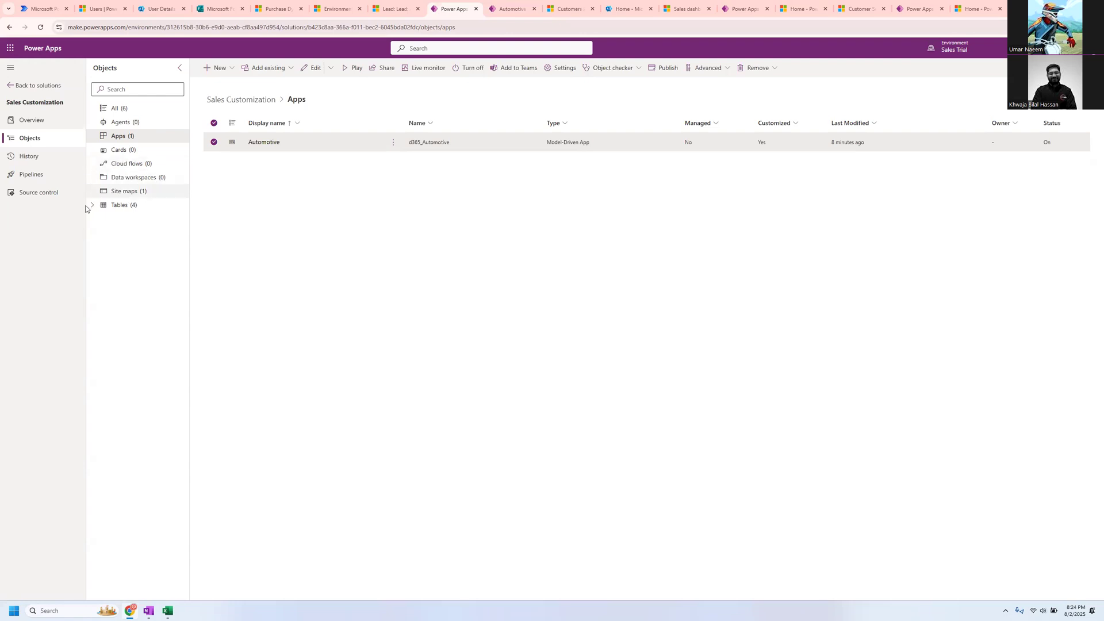
double_click(62, 102)
click(62, 103)
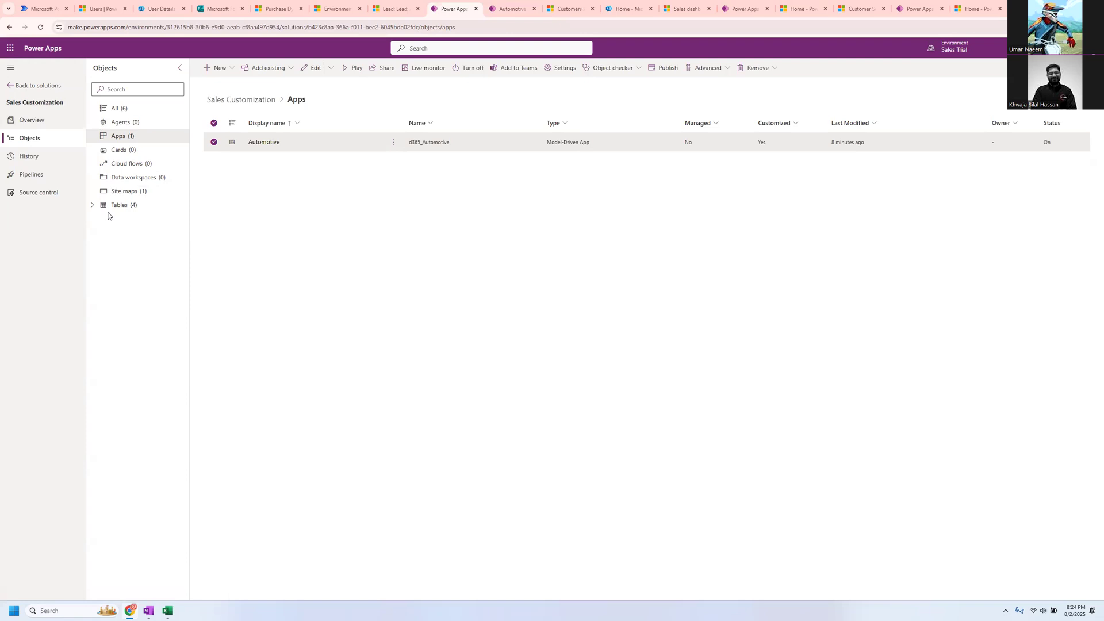
click(92, 206)
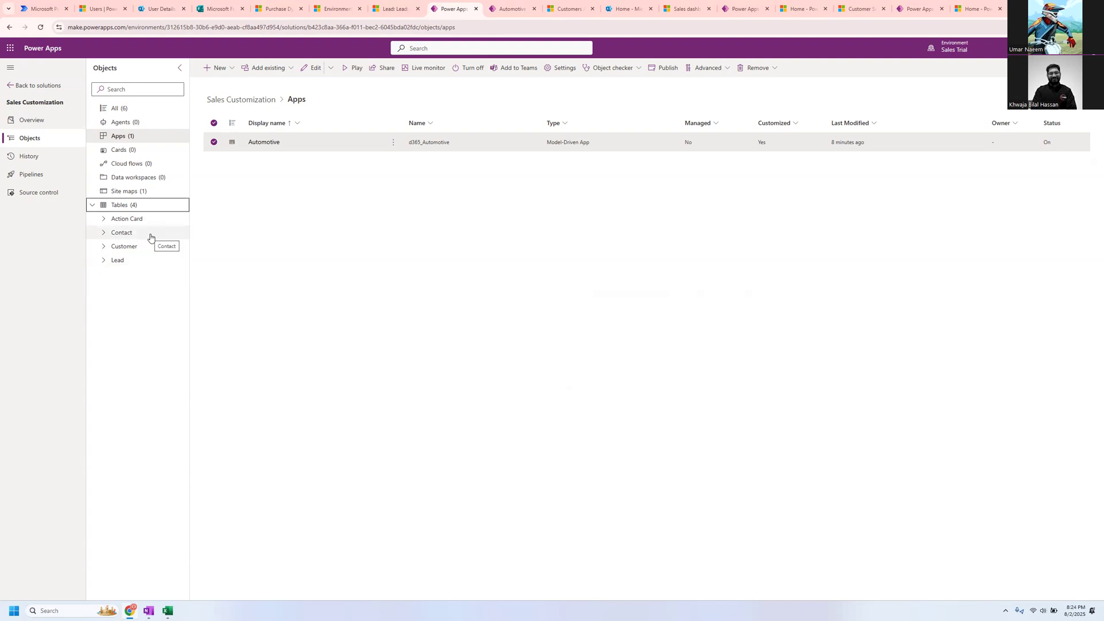
Step: Examine the component categories available under the Customer table, then collapse it again
click(104, 247)
click(104, 249)
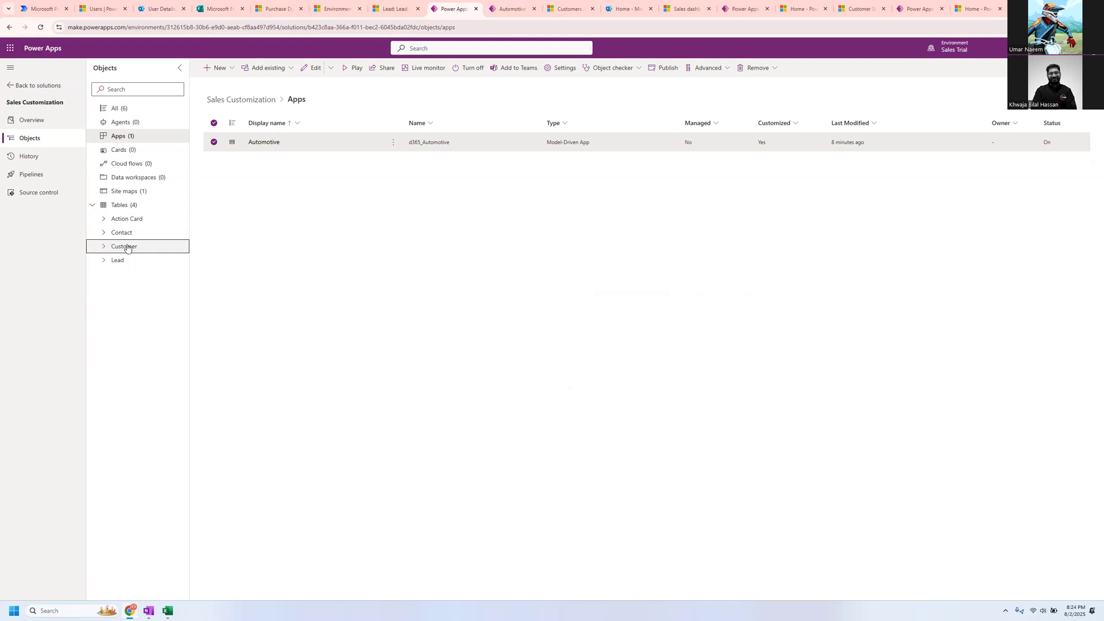
click(105, 248)
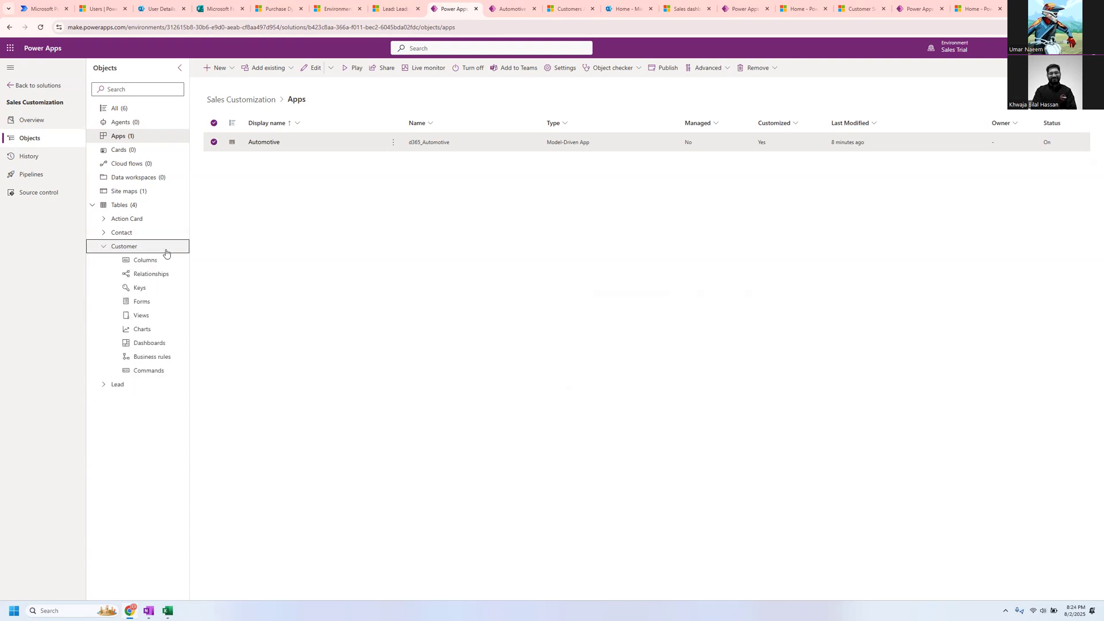
click(104, 248)
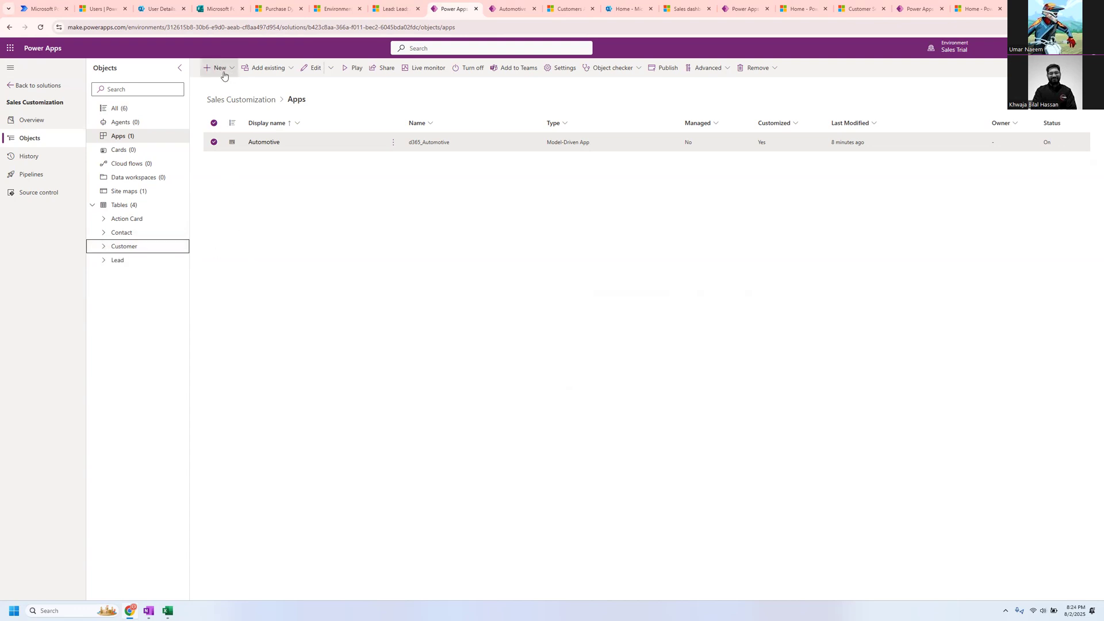
click(103, 248)
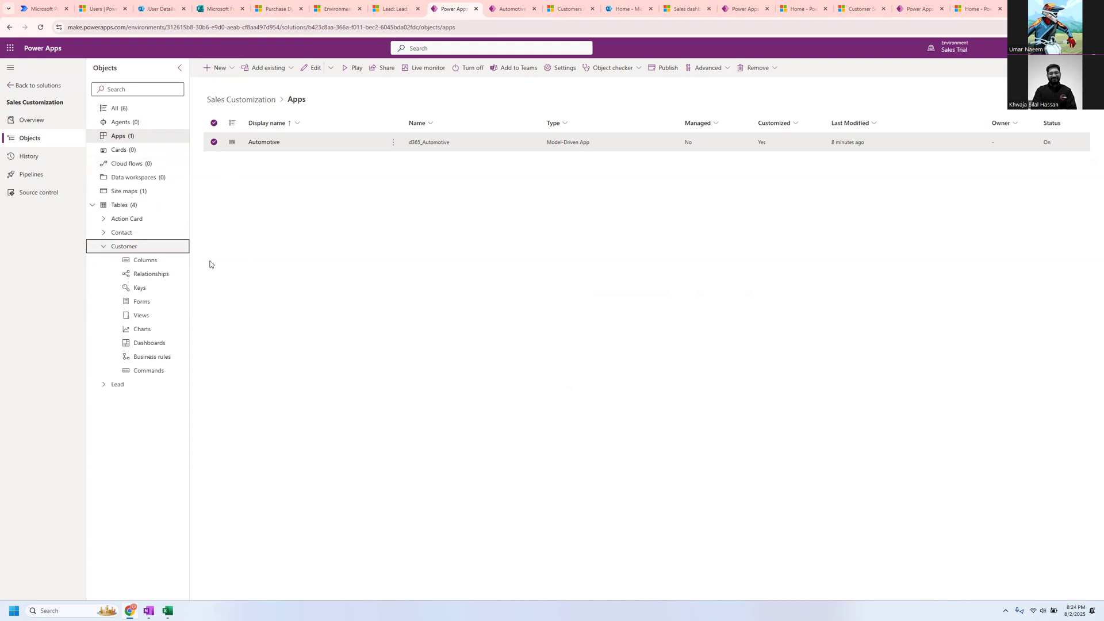
click(102, 247)
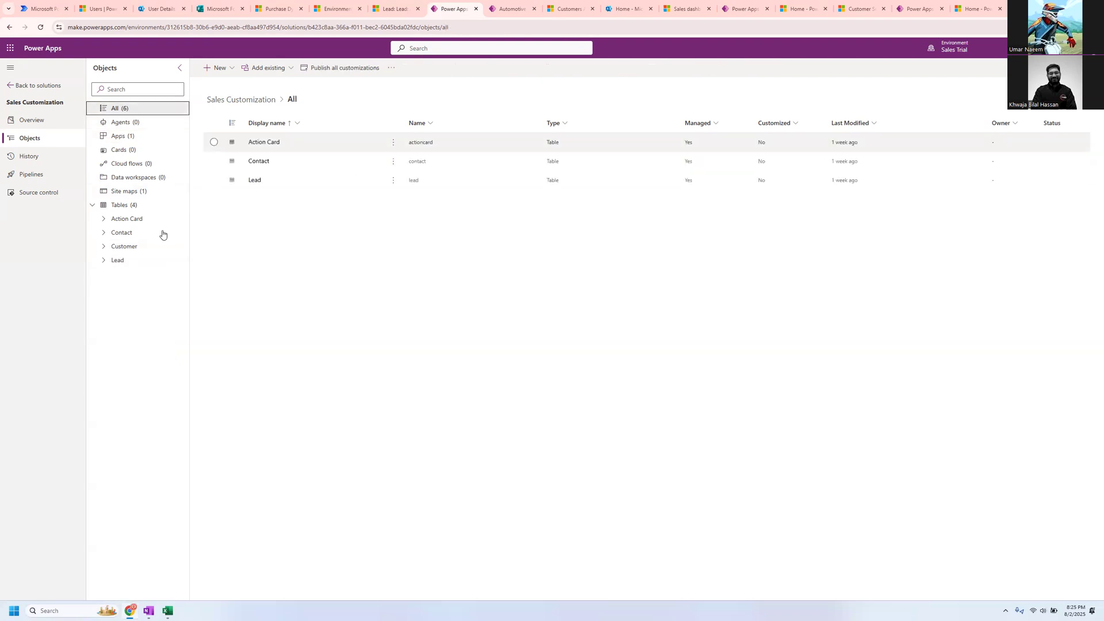
Step: Start creating new tables in the Sales Customization solution
click(222, 68)
mouse_move(222, 212)
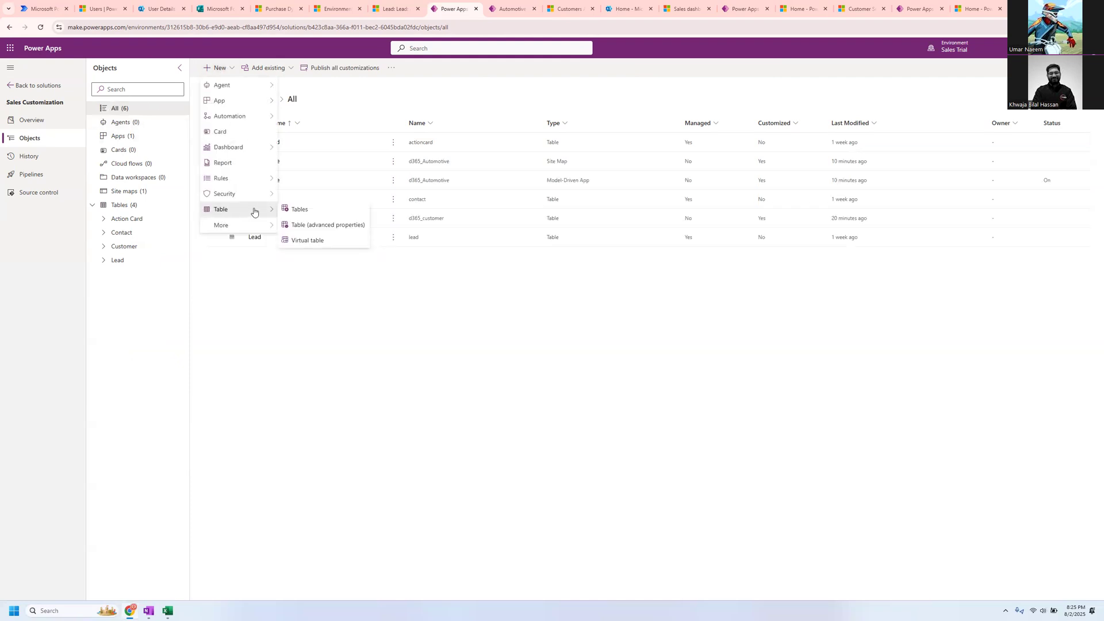
click(303, 214)
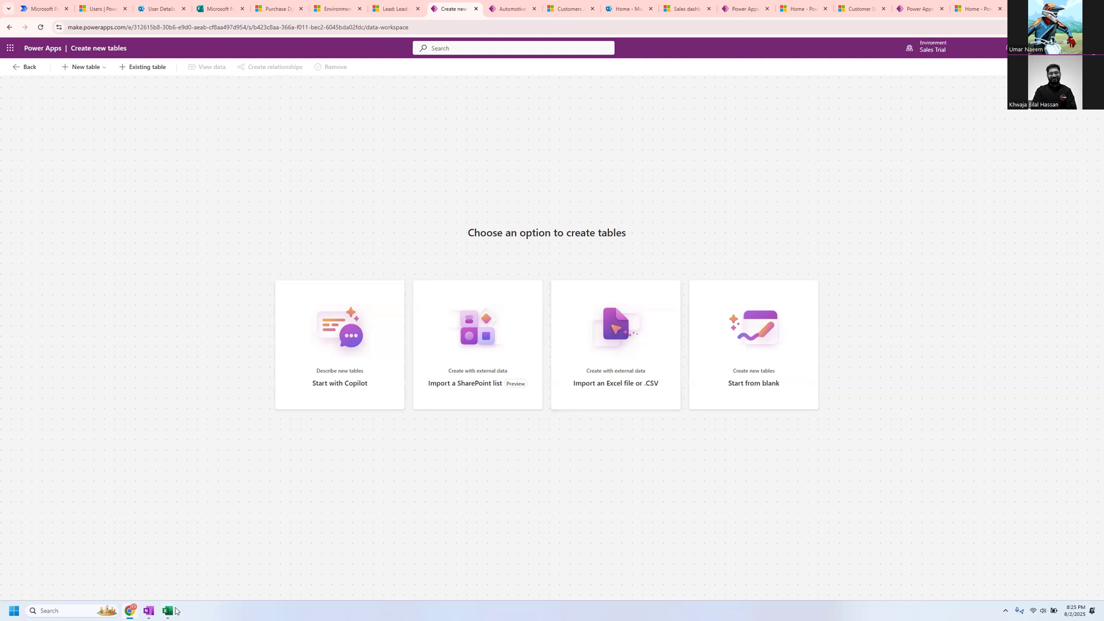
Step: Switch to the Excel workbook and undo the latest changes to bring back columns B to D
click(167, 611)
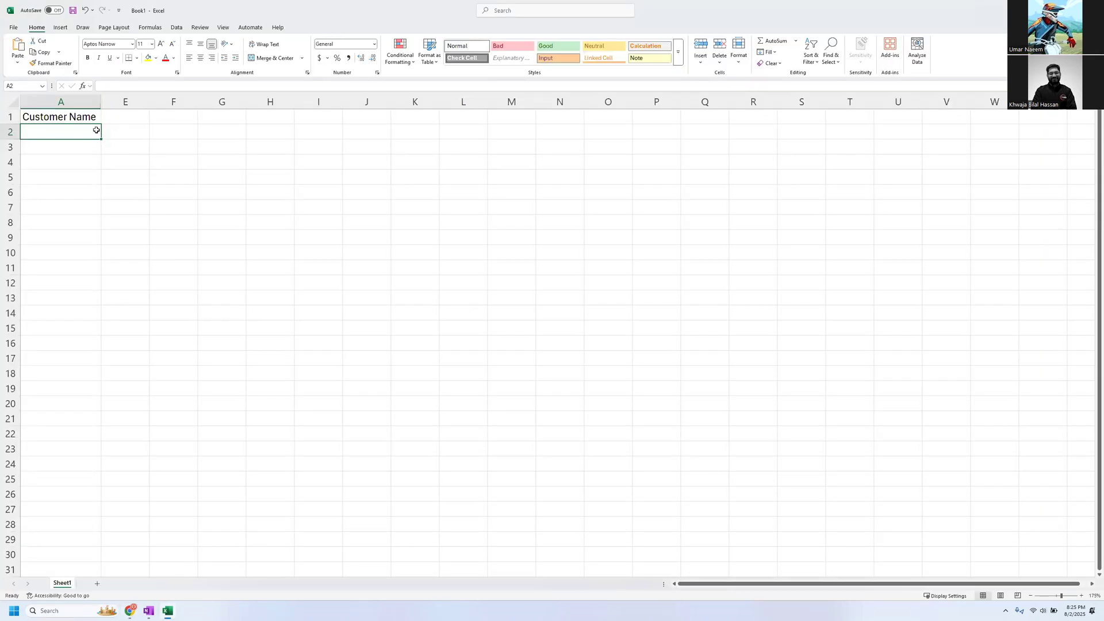
key(ctrl+z)
key(ctrl+z)
key(ctrl+z)
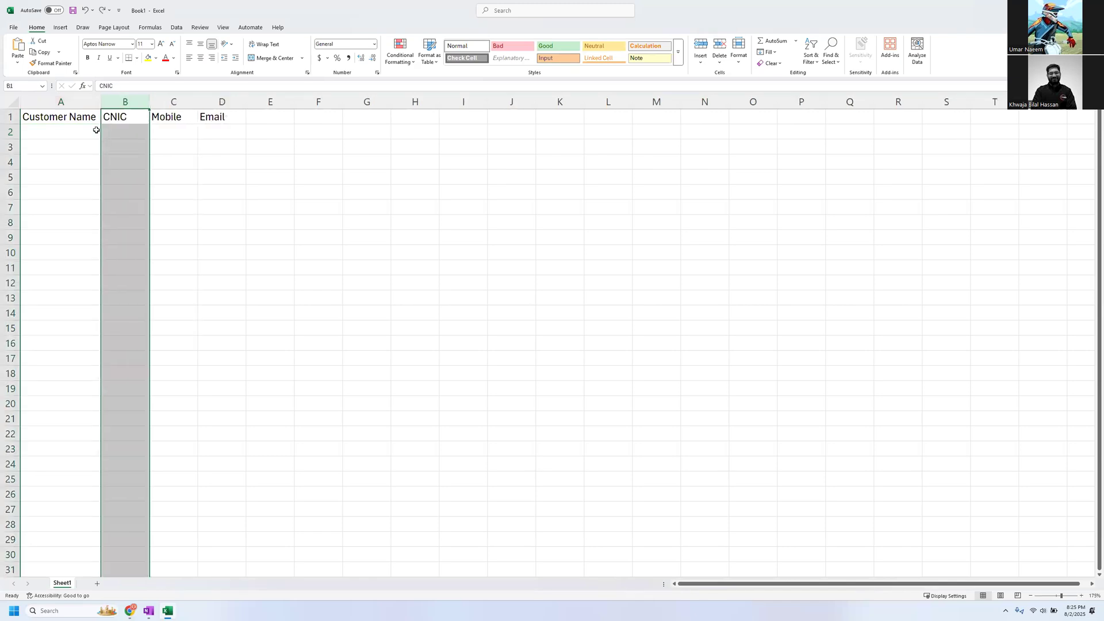
click(210, 303)
Step: Shorten the "Customer Name" header in cell A1 to "Name"
click(83, 118)
double_click(83, 118)
double_click(83, 118)
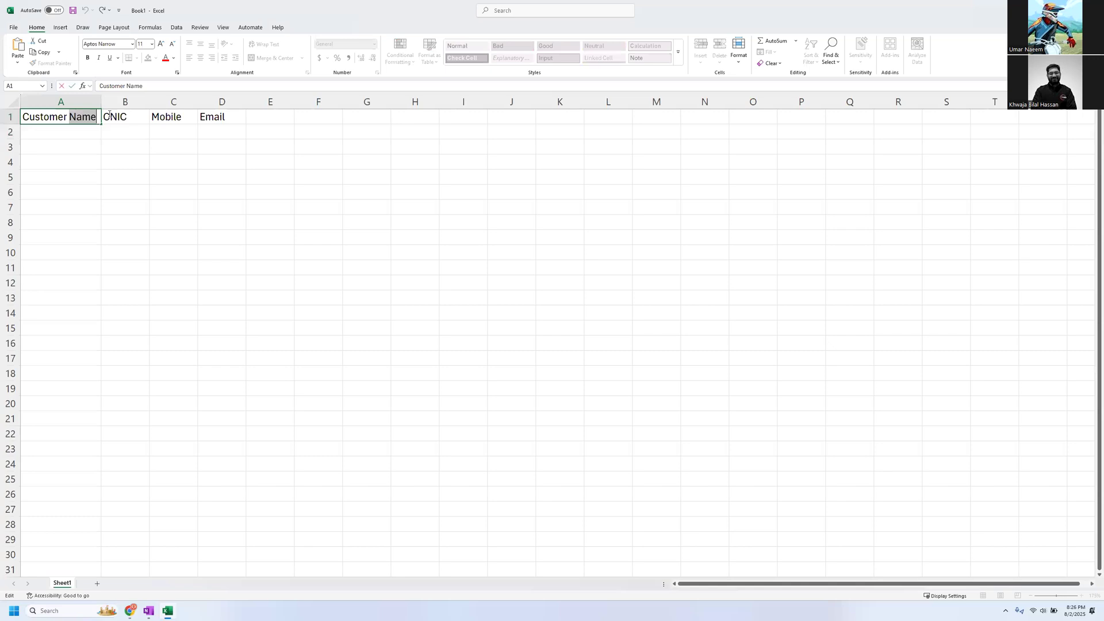
click(69, 116)
key(BackSpace)
key(BackSpace)
key(BackSpace)
key(BackSpace)
key(BackSpace)
key(BackSpace)
key(BackSpace)
key(BackSpace)
key(BackSpace)
click(96, 180)
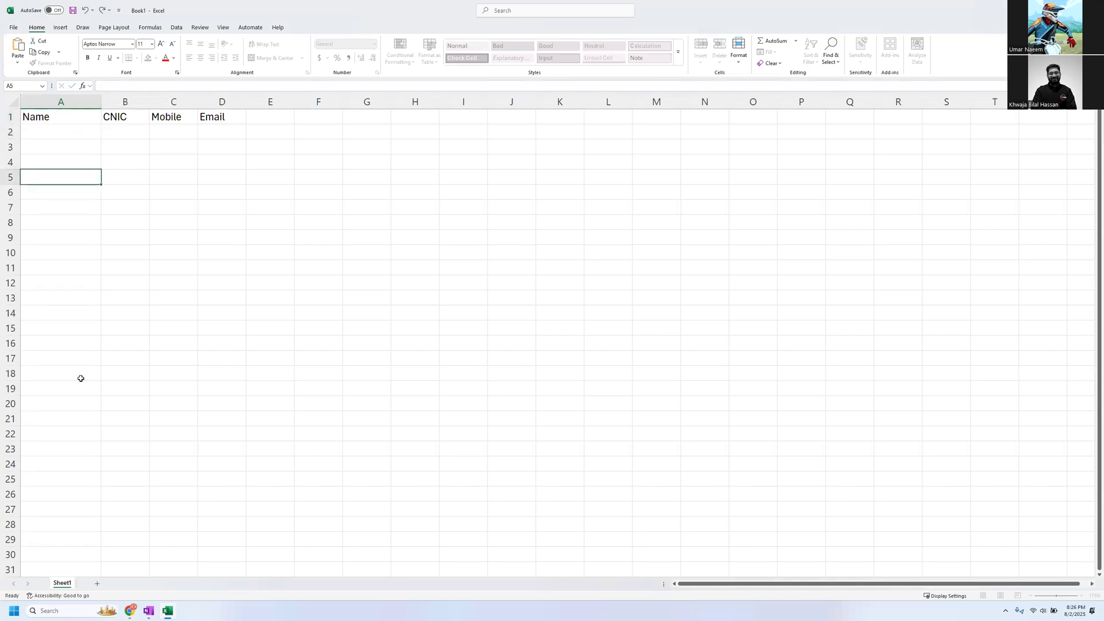
Step: Rename the worksheet as Vehicle
right_click(65, 583)
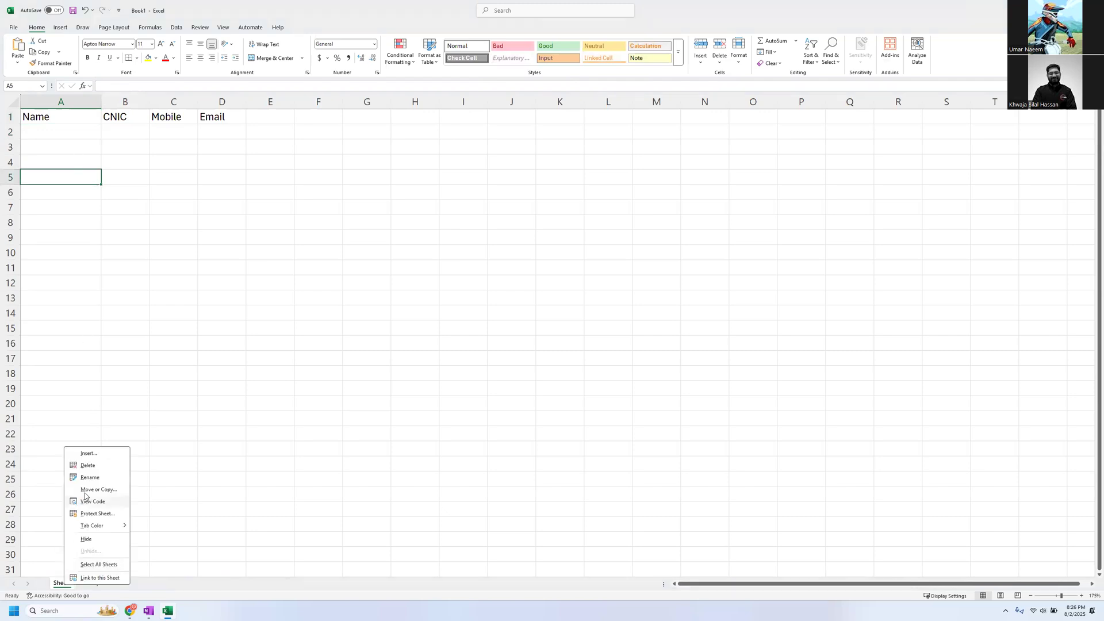
click(89, 477)
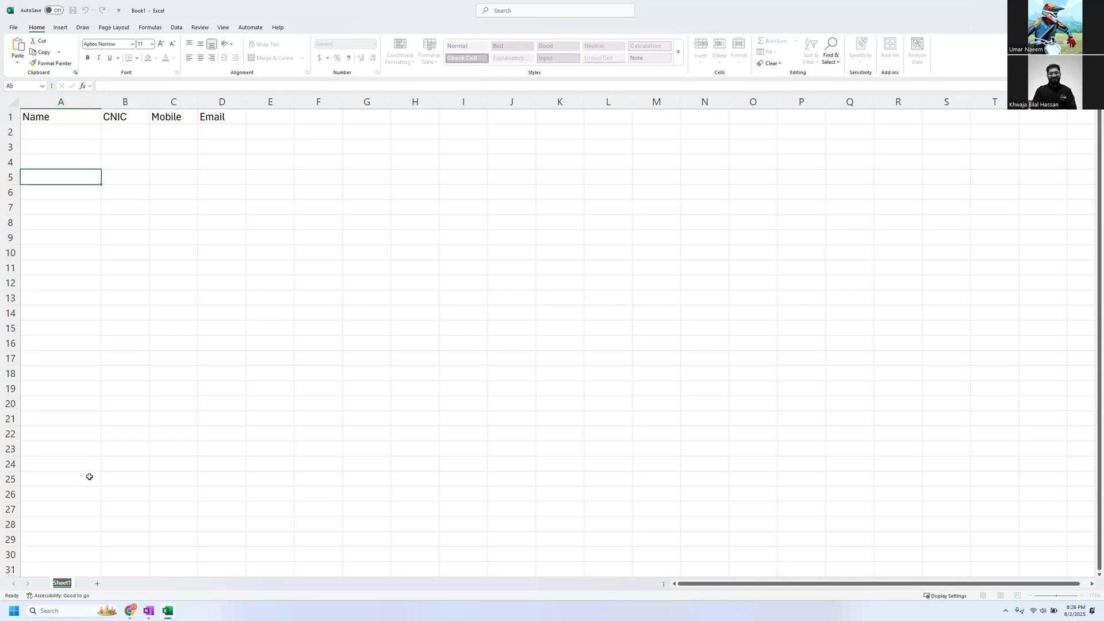
text(Vehicle)
key(Return)
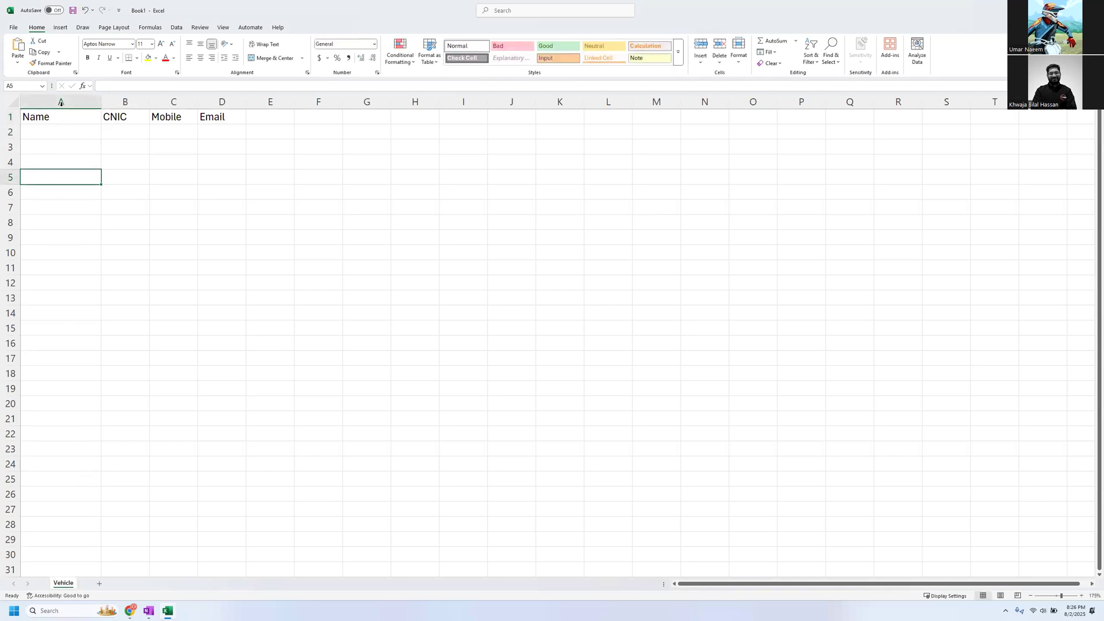
Step: Clear the customer headers from cells A1 to D1
drag(59, 114, 228, 113)
key(Delete)
click(194, 258)
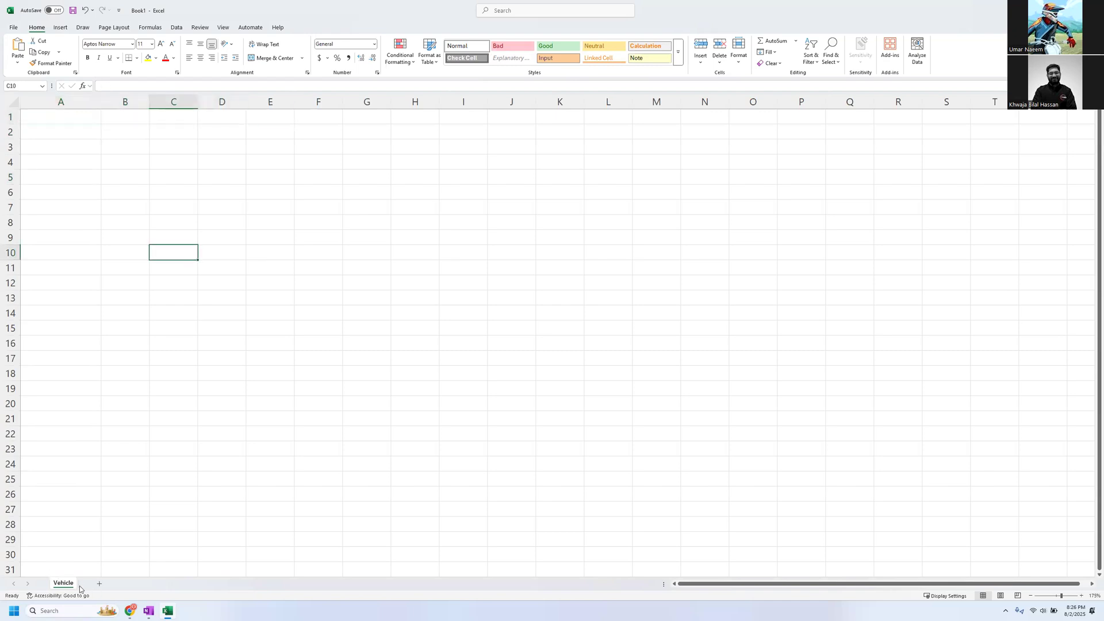
Step: Enter the headers "Vehicle Name", "Vehicle Model", "Vehicle Variant" and "Type" in cells A1 to D1
click(40, 113)
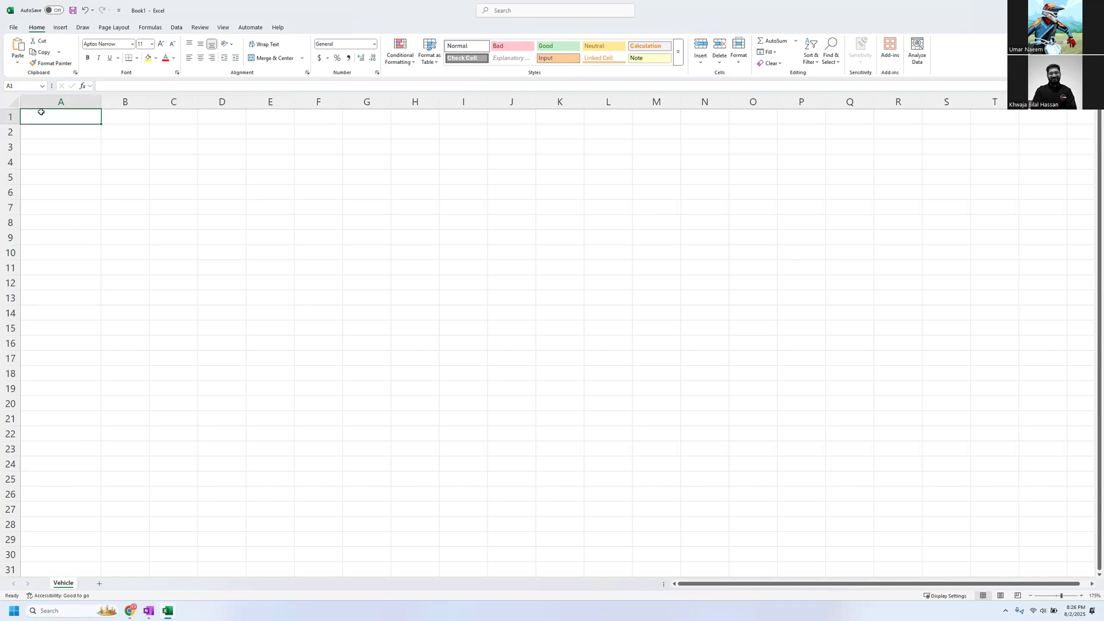
text(Vehicle Name)
key(Tab)
text(Vehicle)
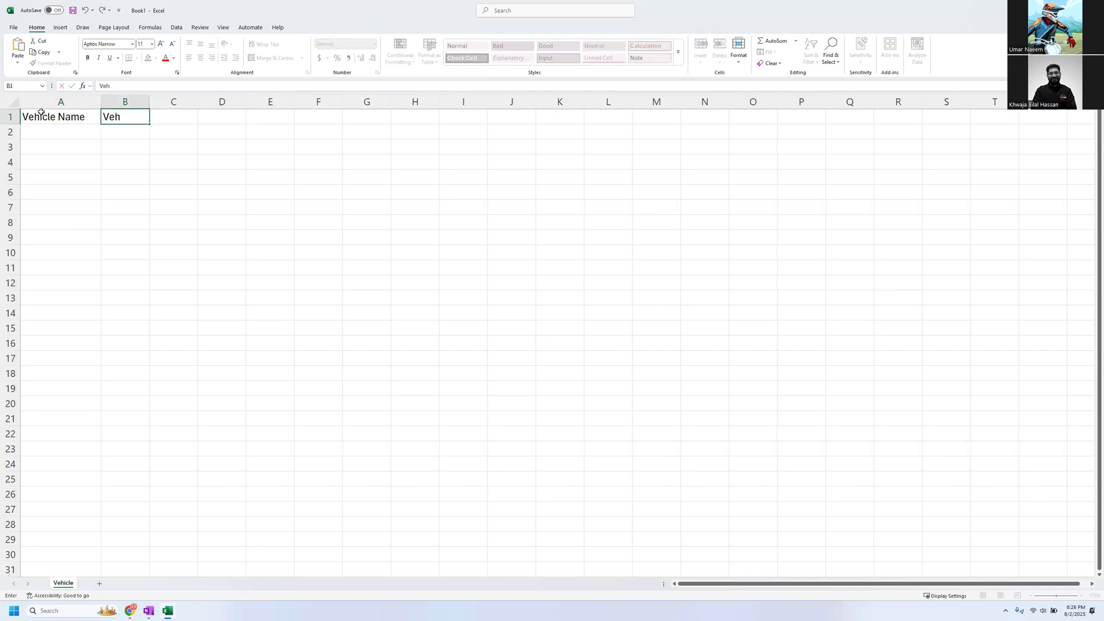
text( Model)
key(Tab)
text(Vehicle Variant)
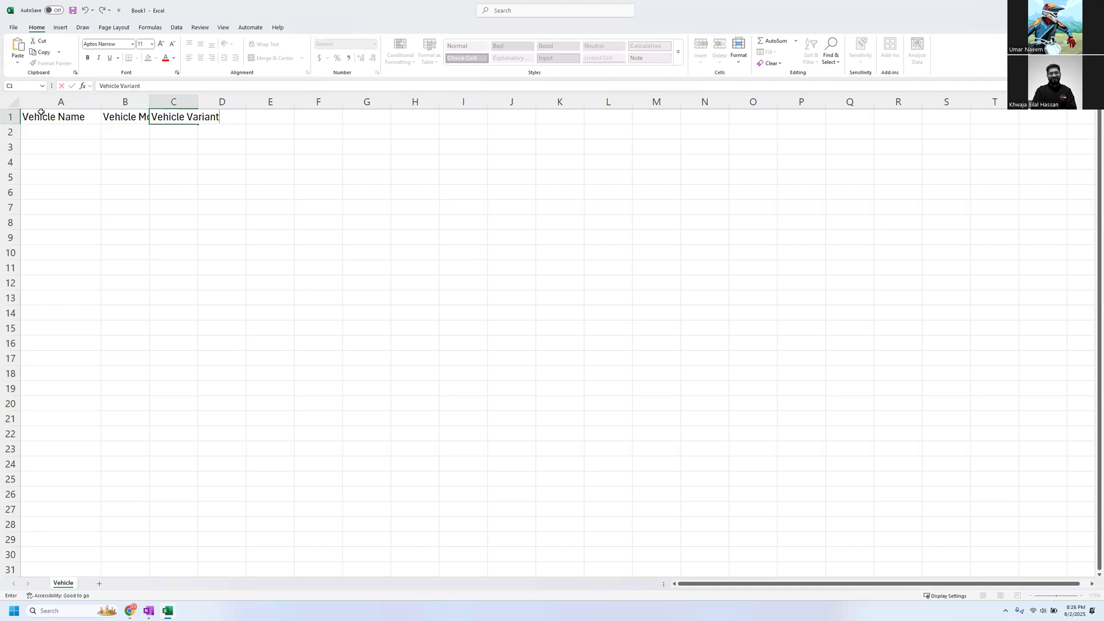
key(Tab)
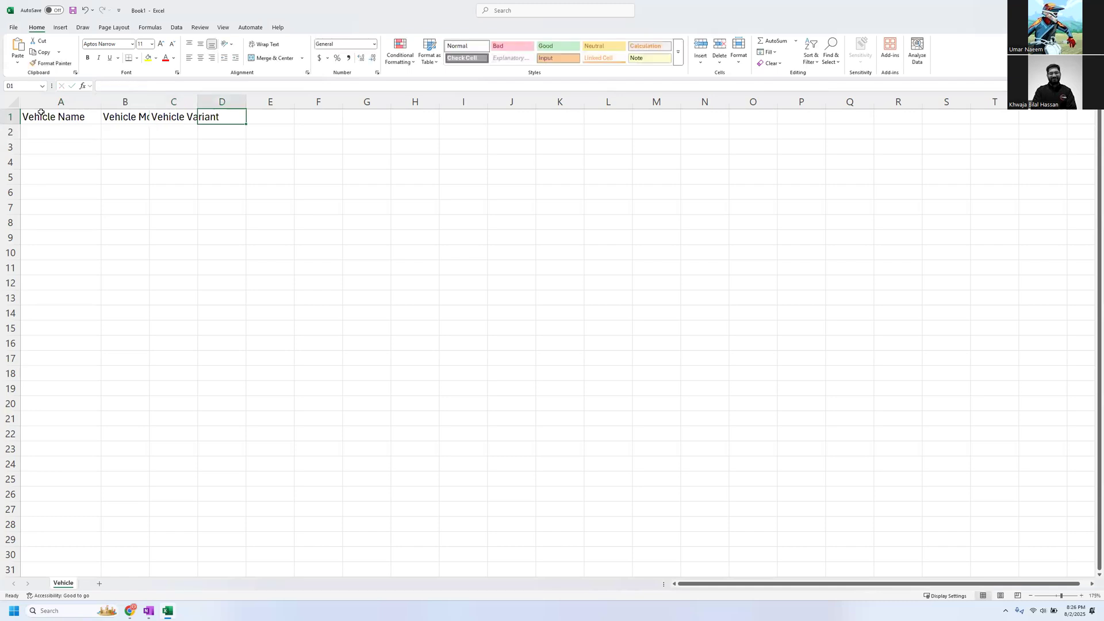
text(Type)
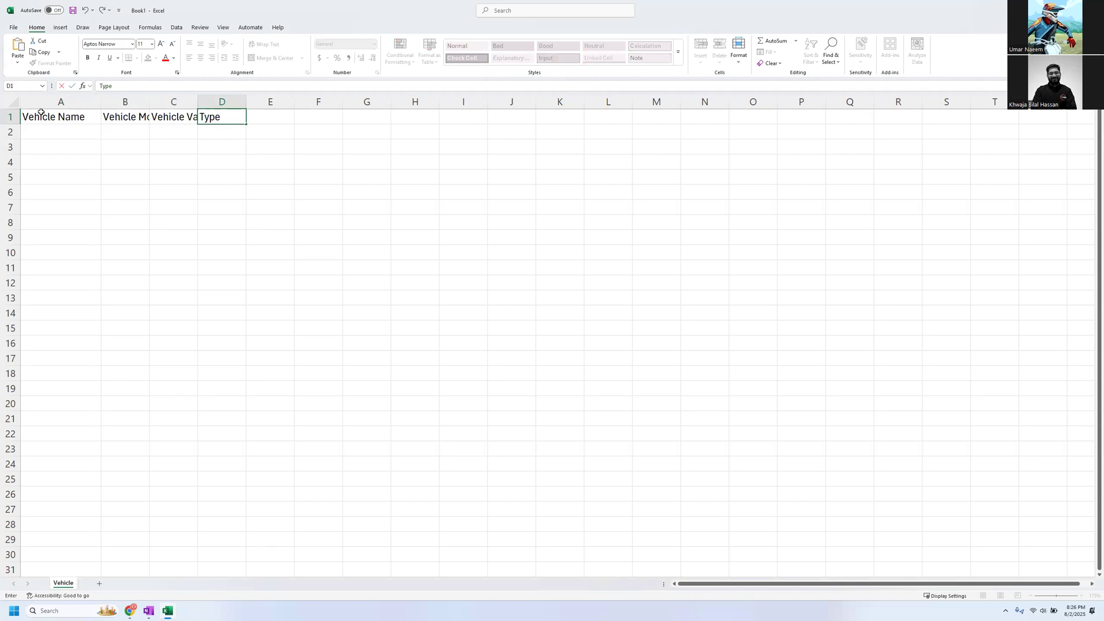
key(Tab)
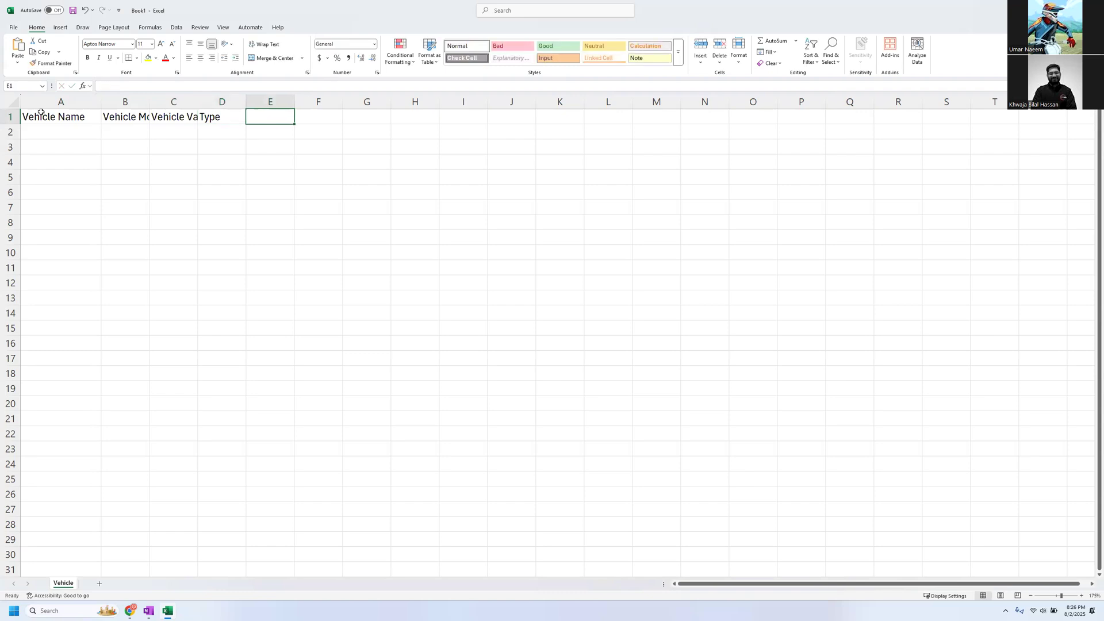
Step: Fit the widths of columns A, B and C to their header text
double_click(198, 101)
double_click(149, 101)
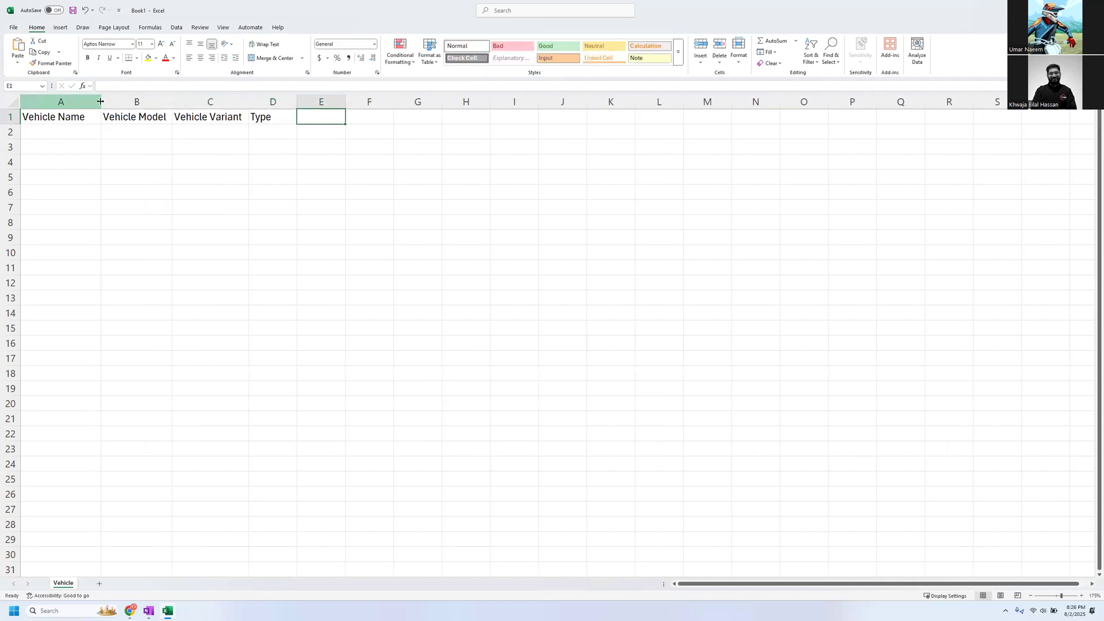
double_click(99, 101)
click(189, 210)
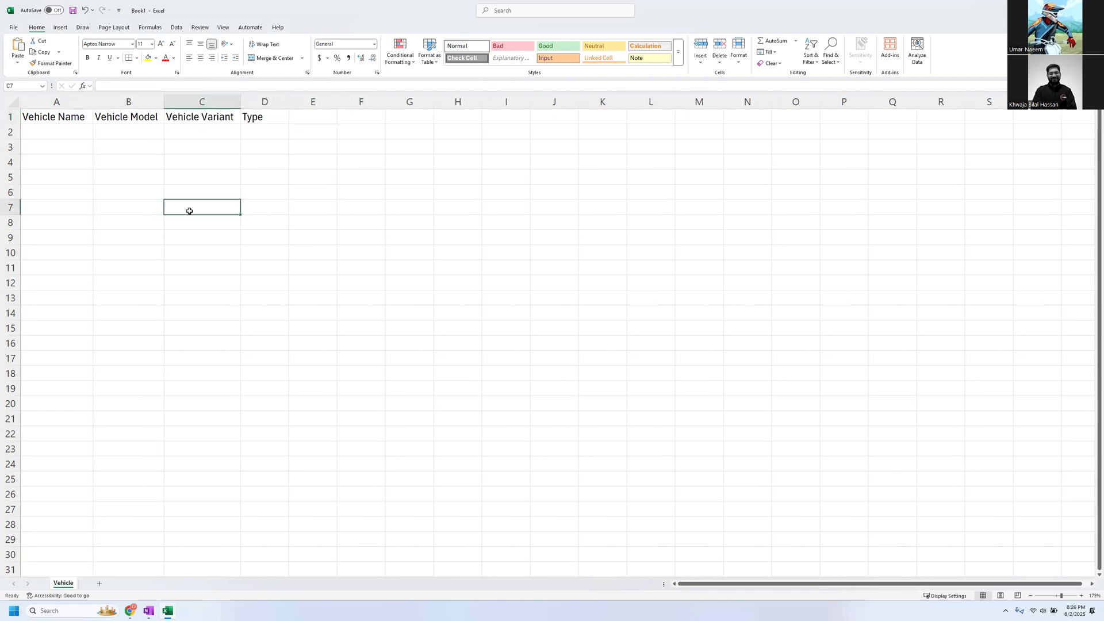
Step: Save the workbook as Book1 in the Downloads folder
key(ctrl+s)
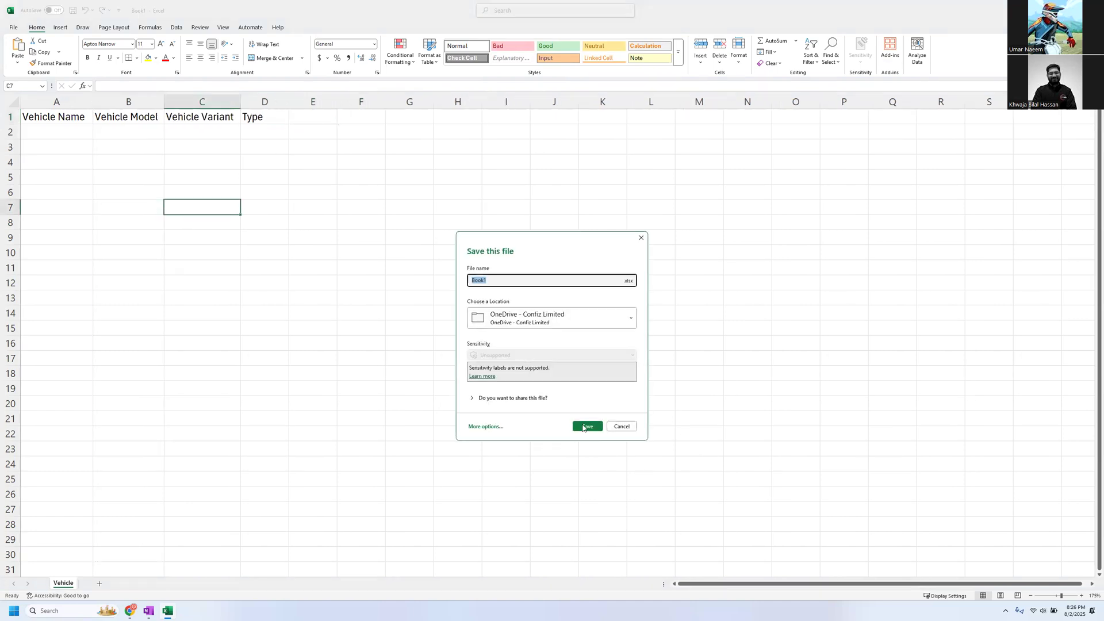
click(544, 321)
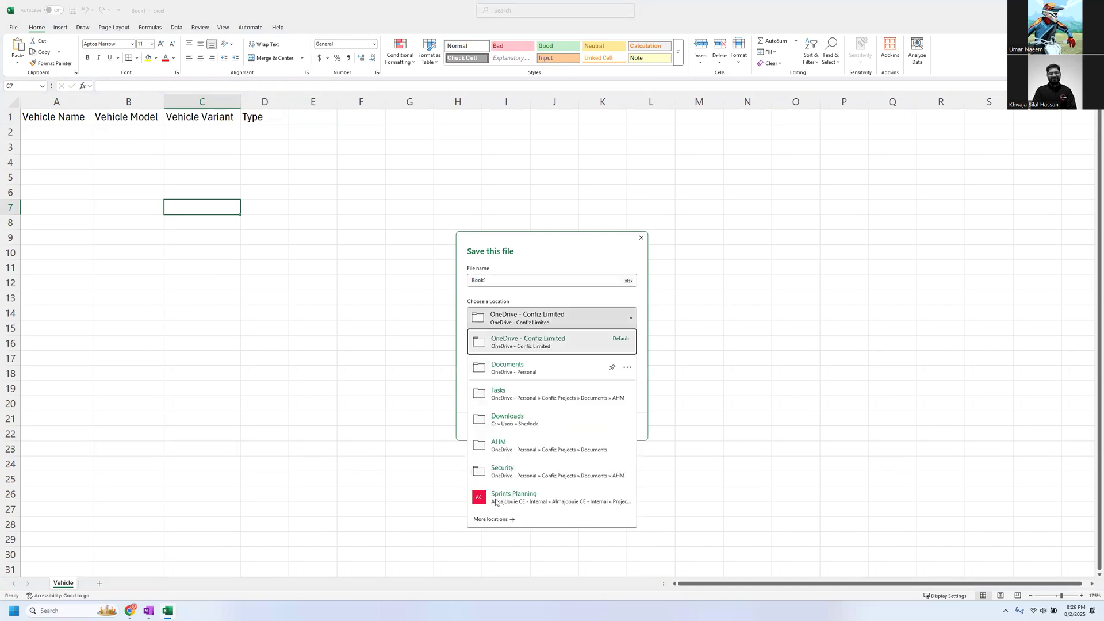
click(518, 419)
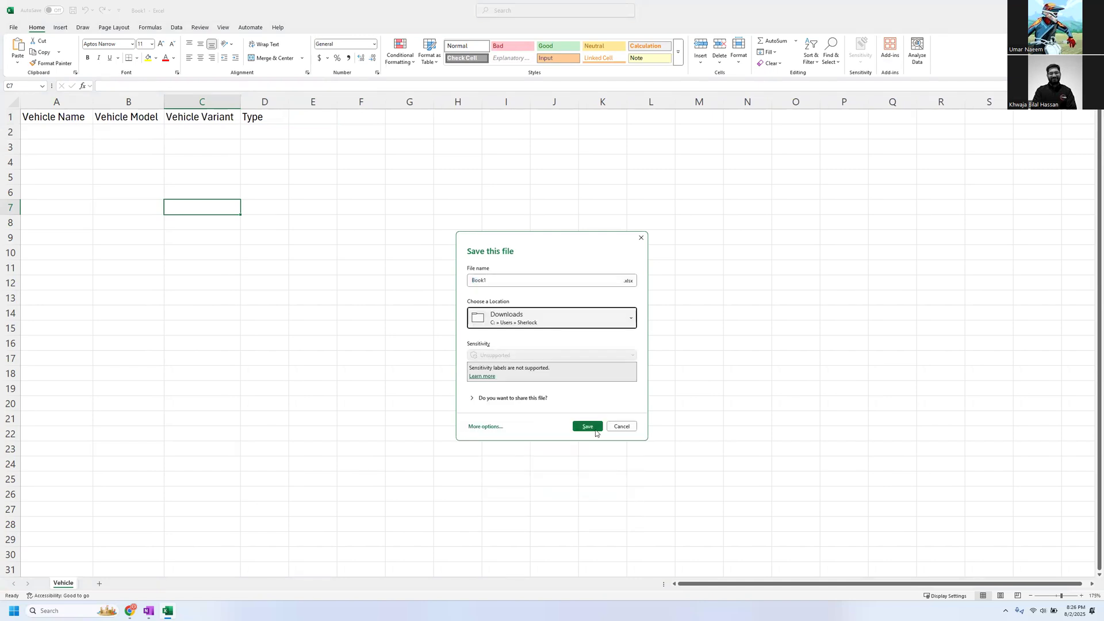
click(589, 426)
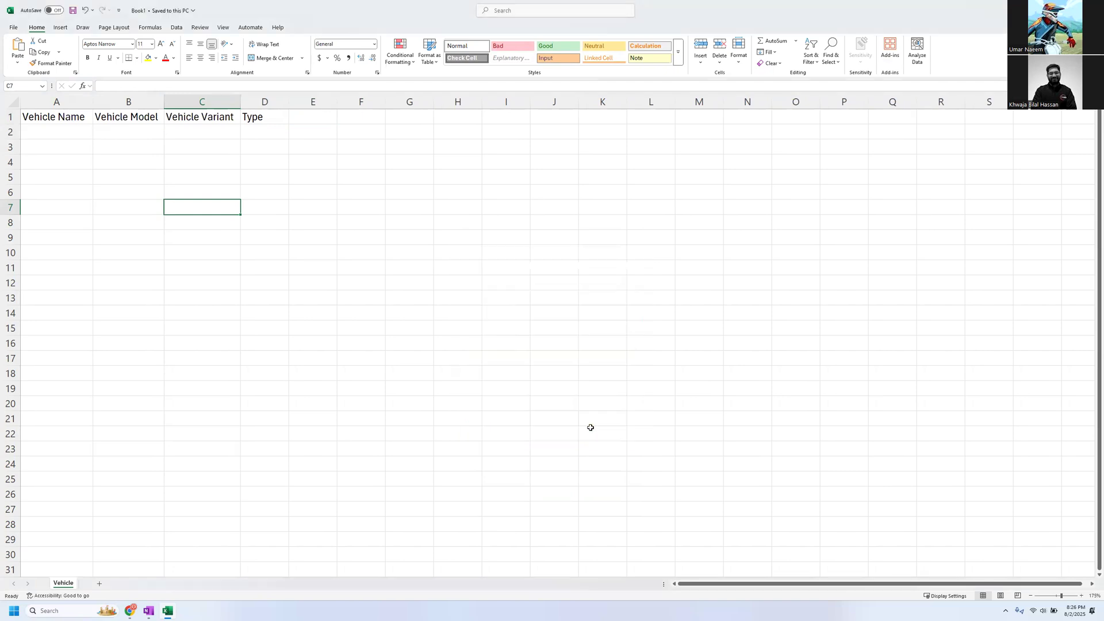
Step: Enter a sample vehicle in cells A2 to D2: "Corolla", 2022, "GLI" and "Sedan"
click(130, 132)
click(52, 131)
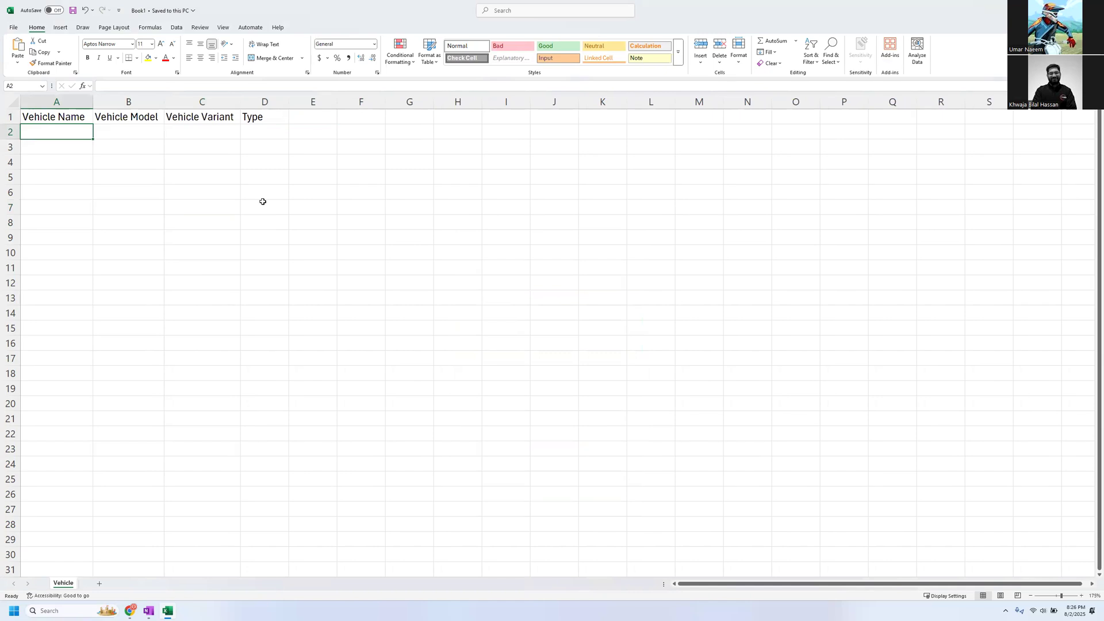
text(Corolla)
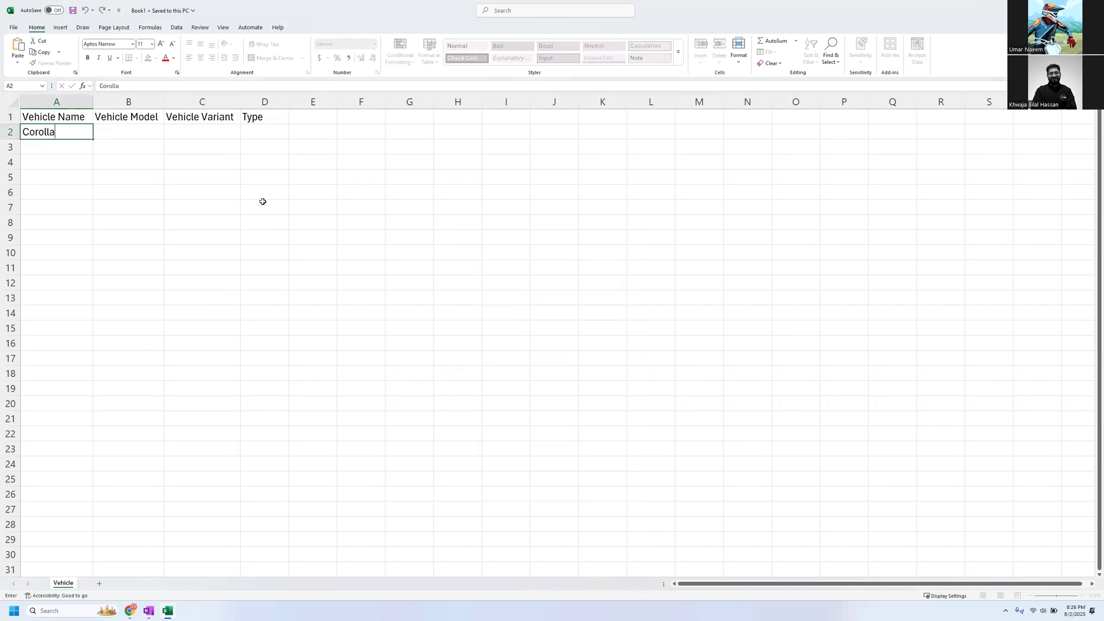
key(Tab)
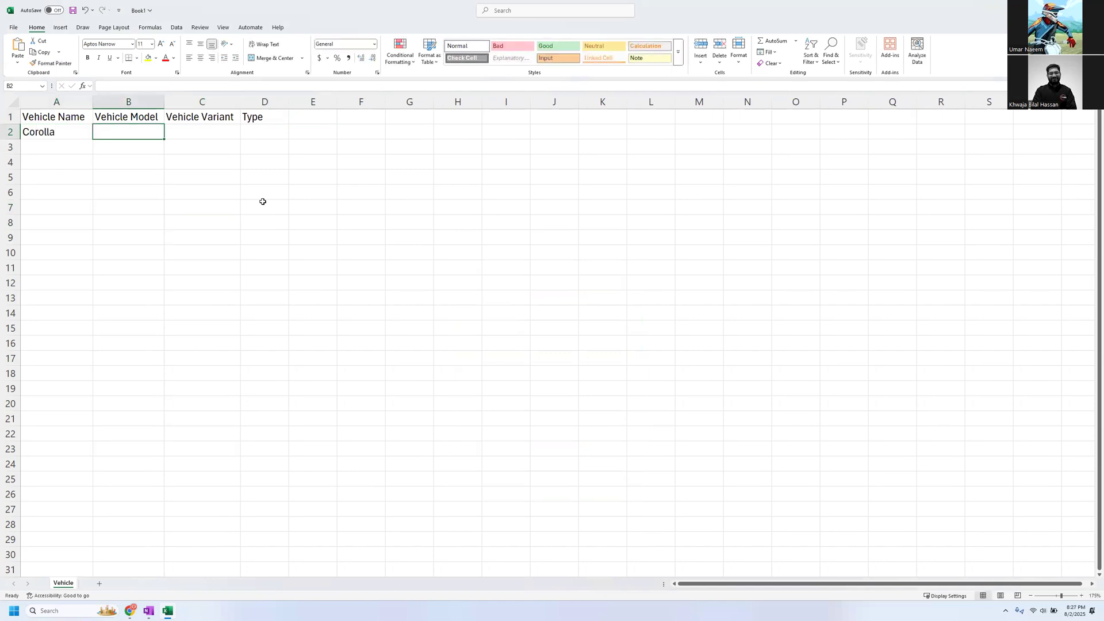
text(20222)
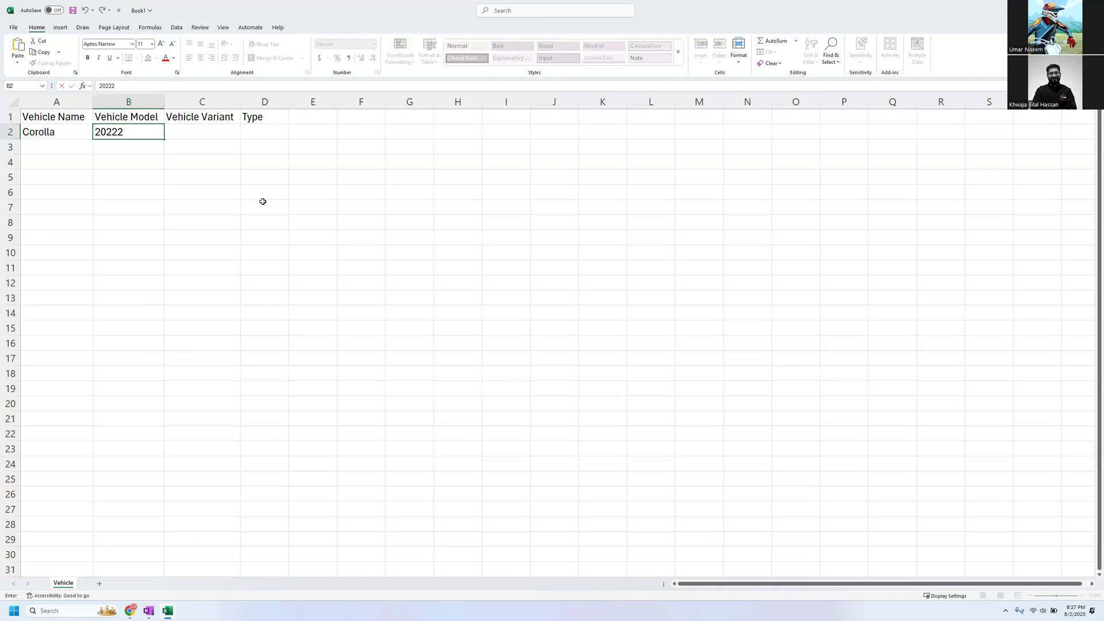
key(Tab)
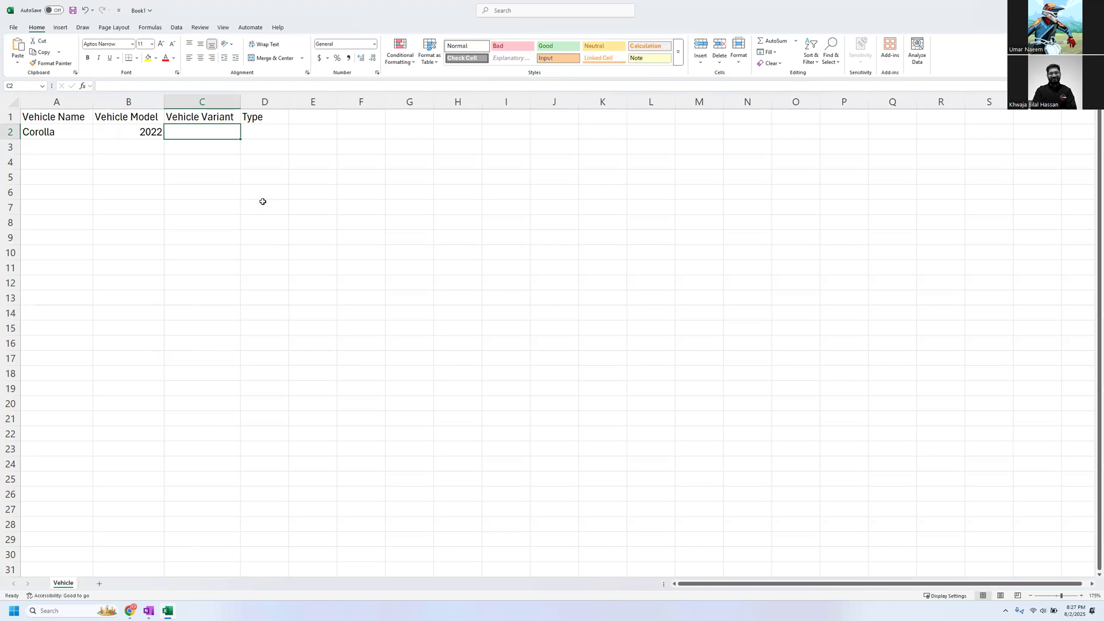
text(GLI)
key(Tab)
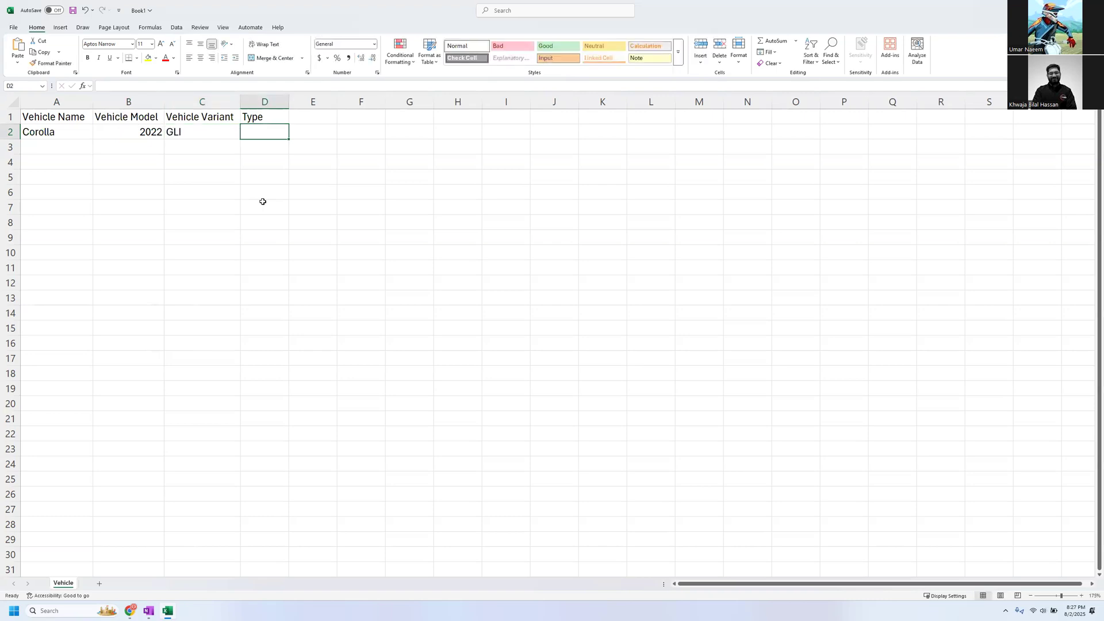
text(Sedan)
click(253, 195)
Step: Shorten the first three column headers to "Name", "Model" and "Variant" by removing the word "Vehicle"
double_click(131, 115)
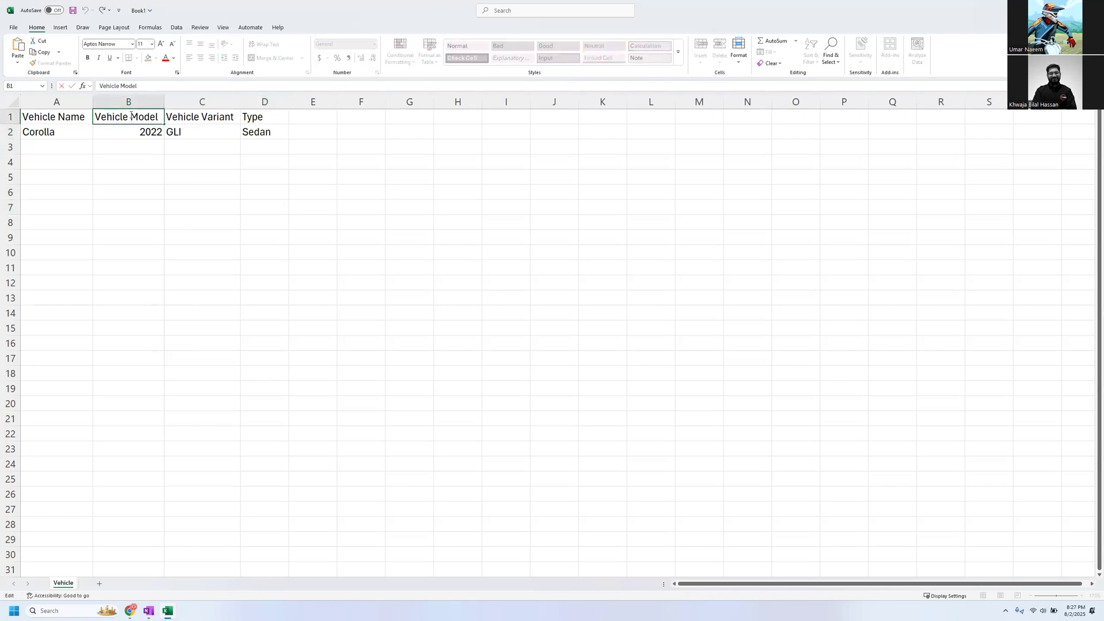
key(shift+Home)
key(BackSpace)
double_click(198, 117)
key(BackSpace)
key(BackSpace)
key(BackSpace)
key(BackSpace)
key(BackSpace)
key(BackSpace)
key(BackSpace)
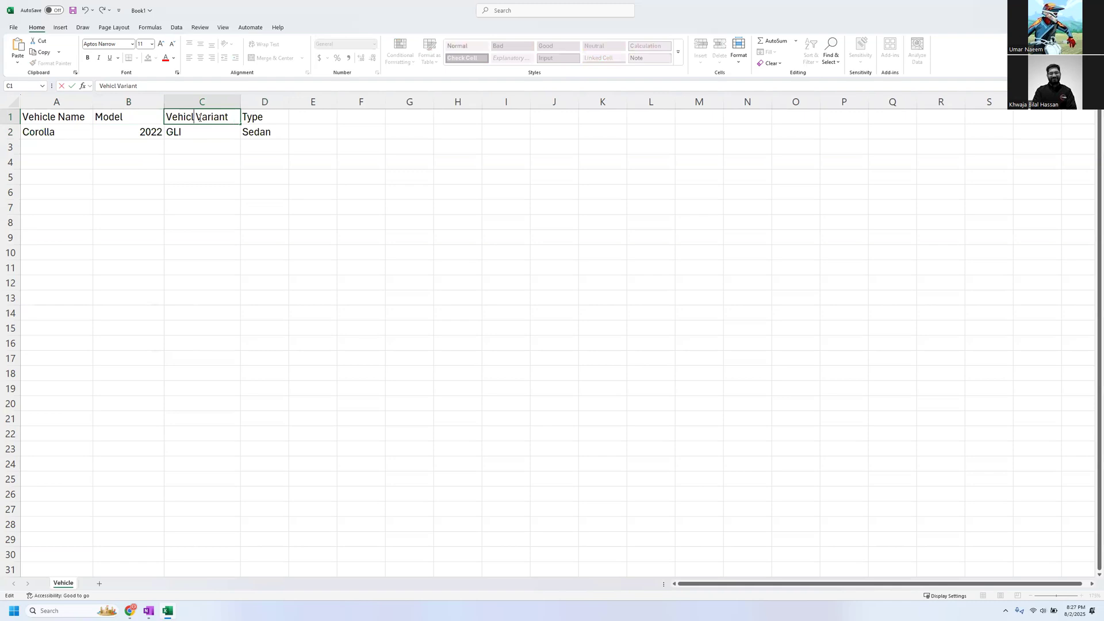
key(Delete)
click(59, 117)
key(shift+Home)
key(BackSpace)
click(57, 147)
click(269, 151)
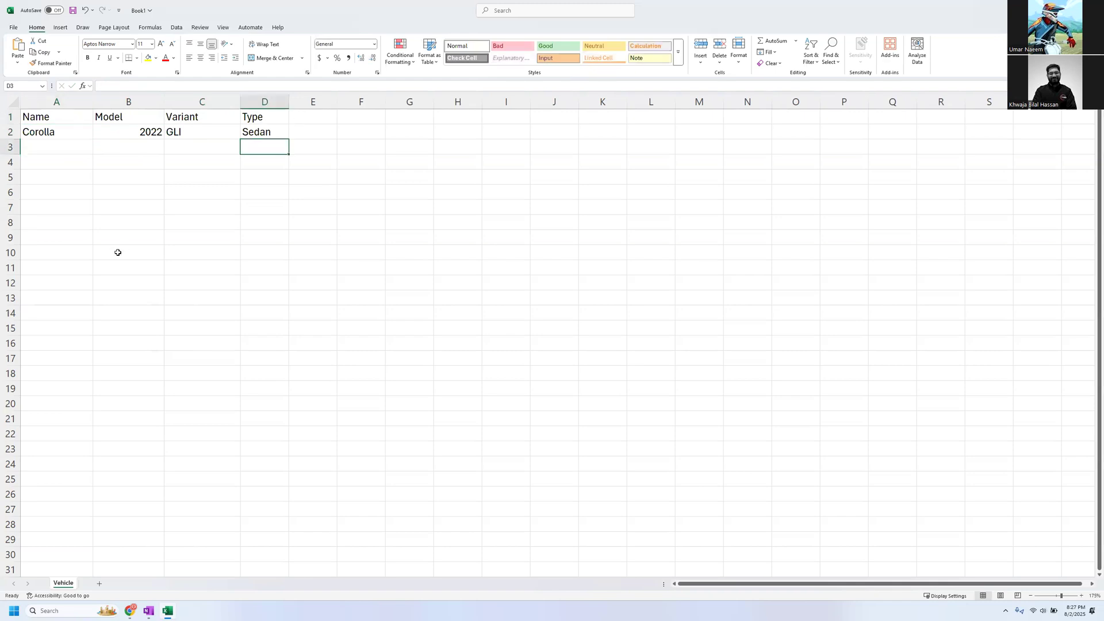
Step: Add the headers "Plate" in cell E1 and "VIN" in cell F1
click(298, 122)
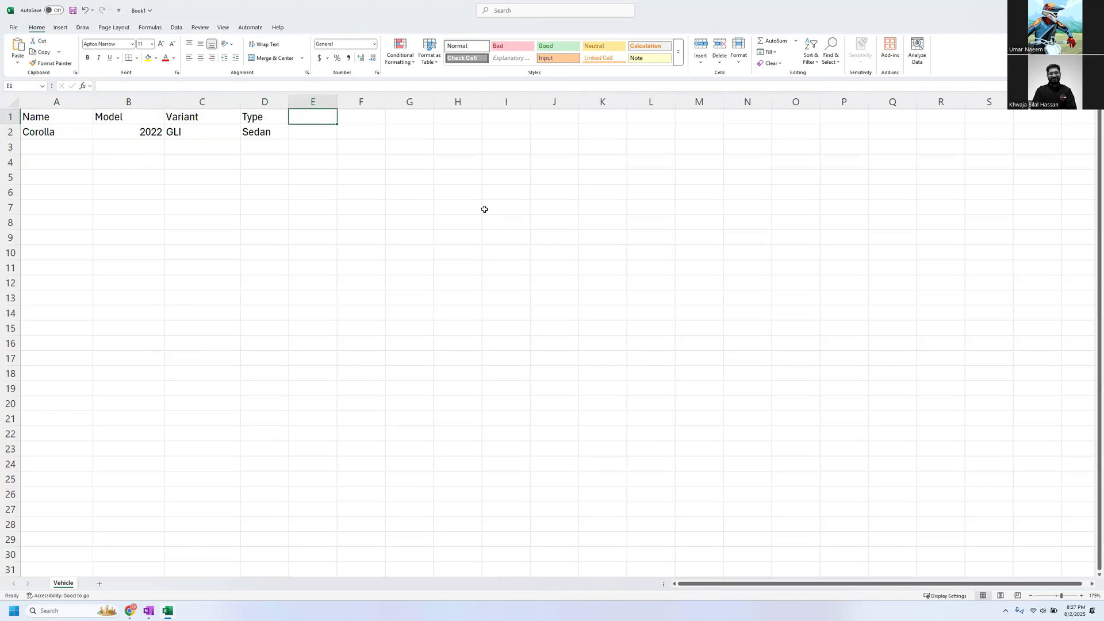
text(Plate)
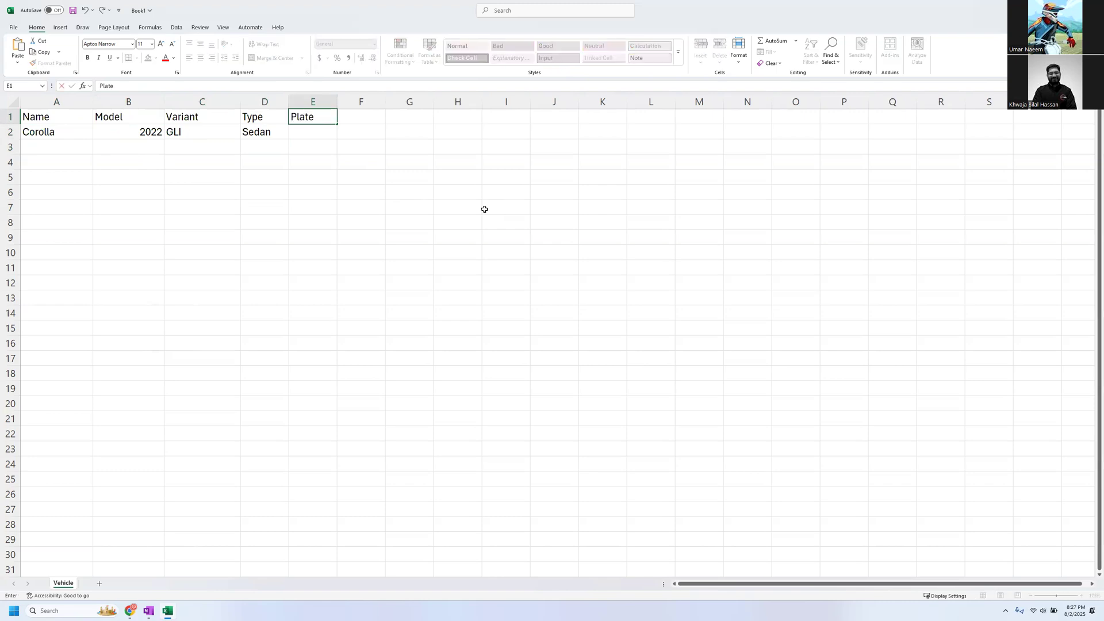
key(Tab)
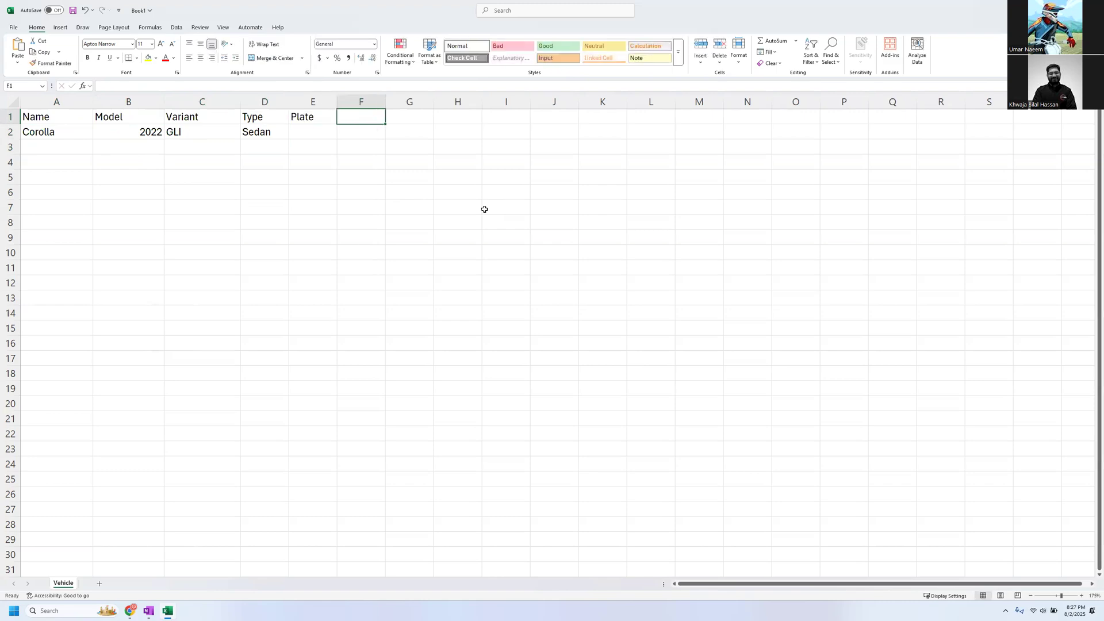
click(313, 135)
click(348, 121)
text(VIN)
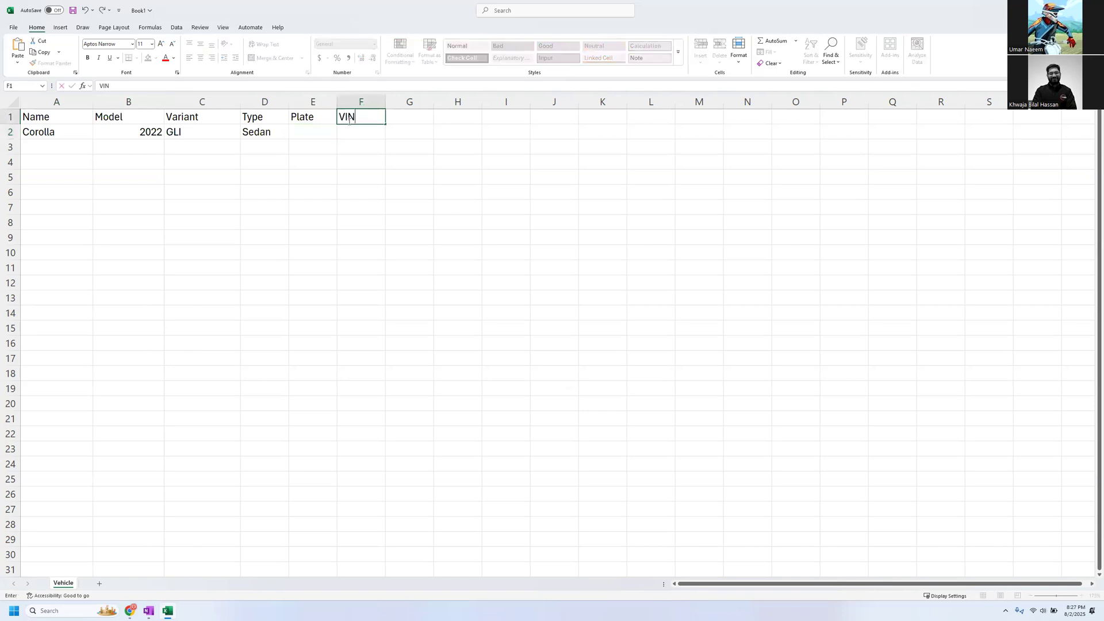
key(Tab)
click(349, 122)
click(353, 129)
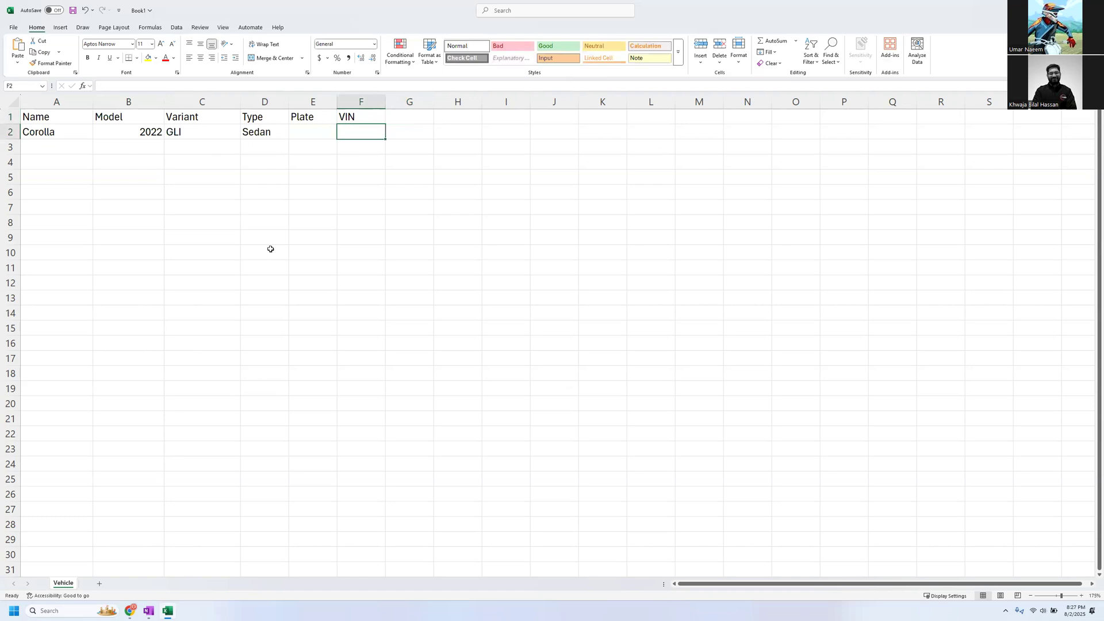
Step: Save the workbook and switch back to the Power Apps table creation page
click(317, 131)
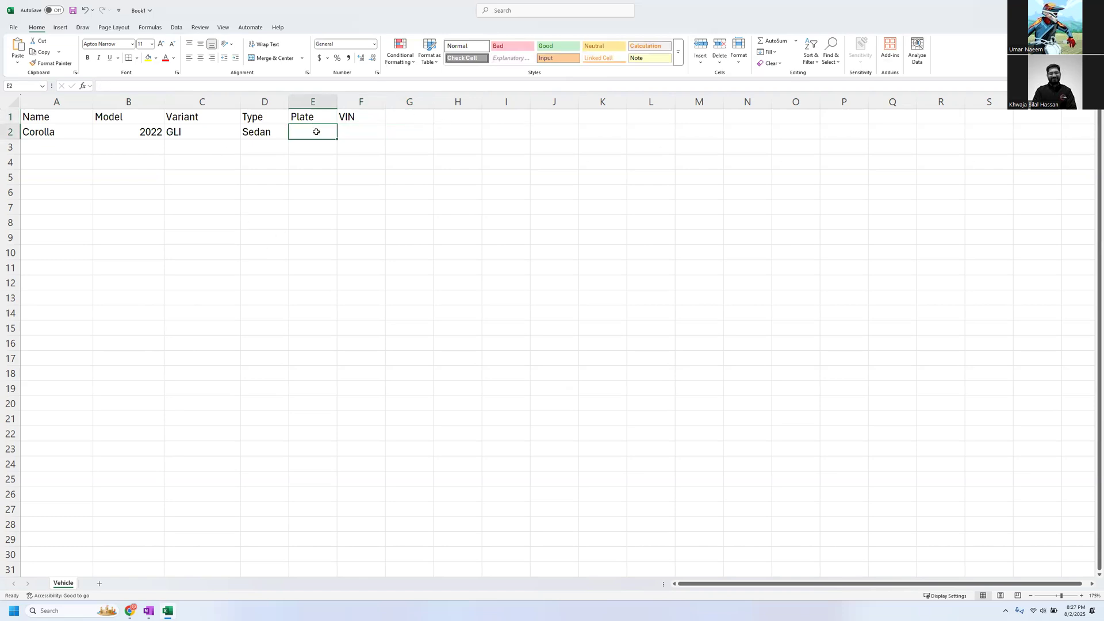
click(73, 10)
click(1091, 10)
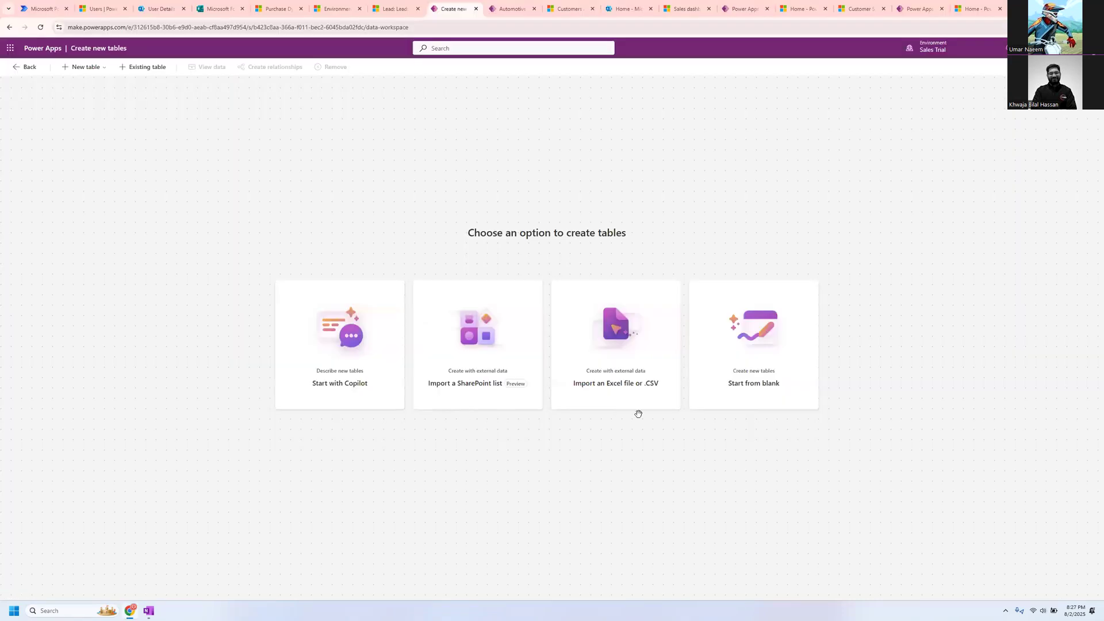
Step: Start an Excel file import and choose Book1.xlsx from the Downloads folder, keeping its Vehicle table included
click(613, 303)
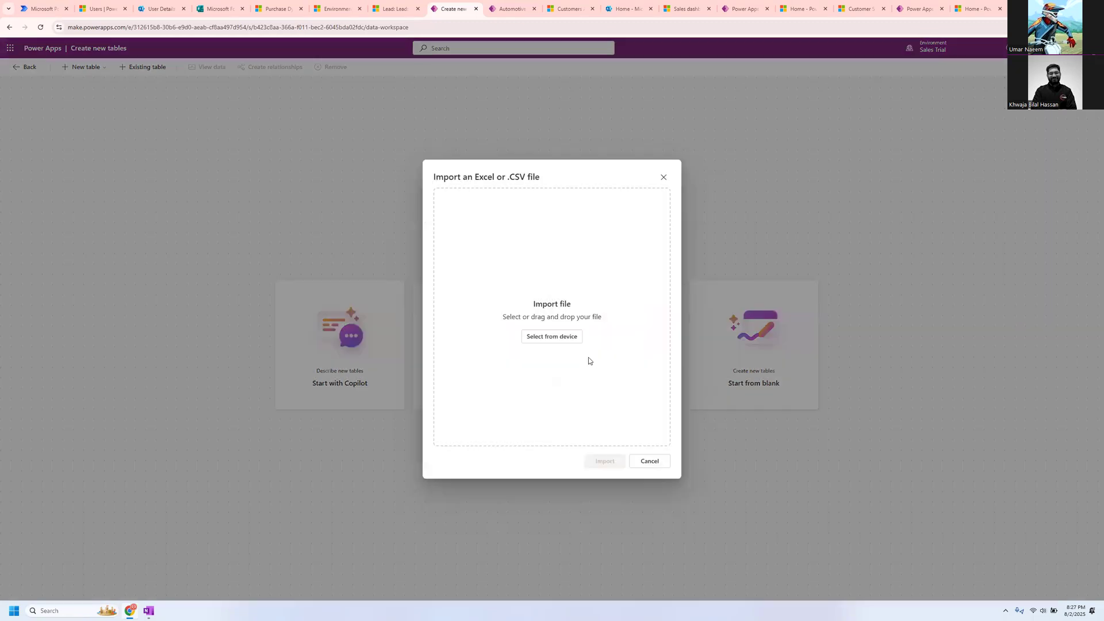
click(551, 346)
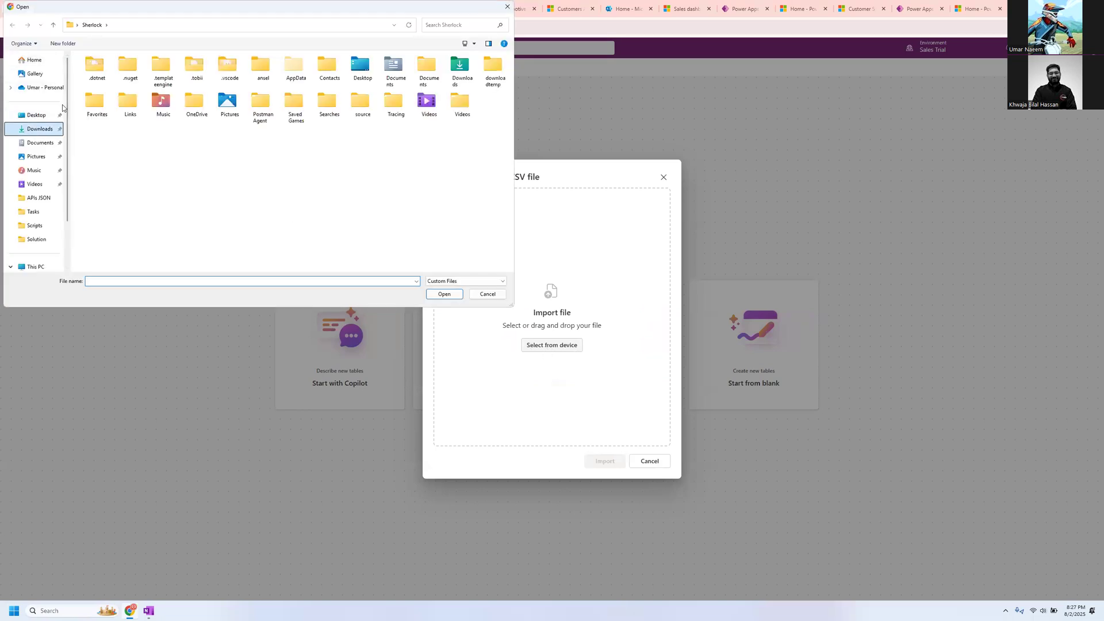
double_click(138, 81)
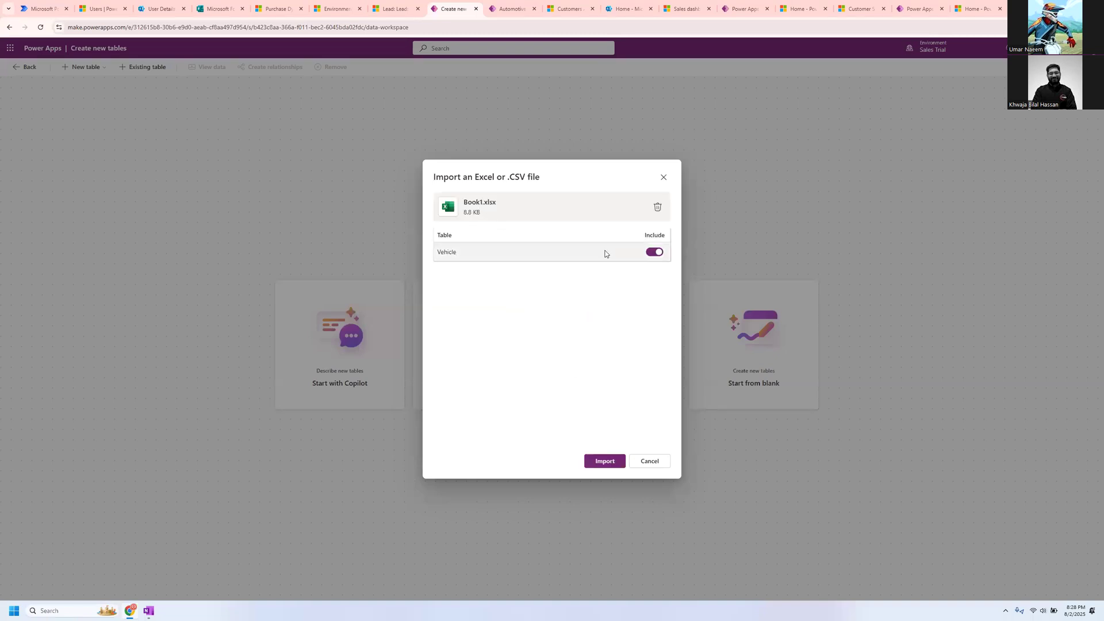
drag(438, 252, 476, 255)
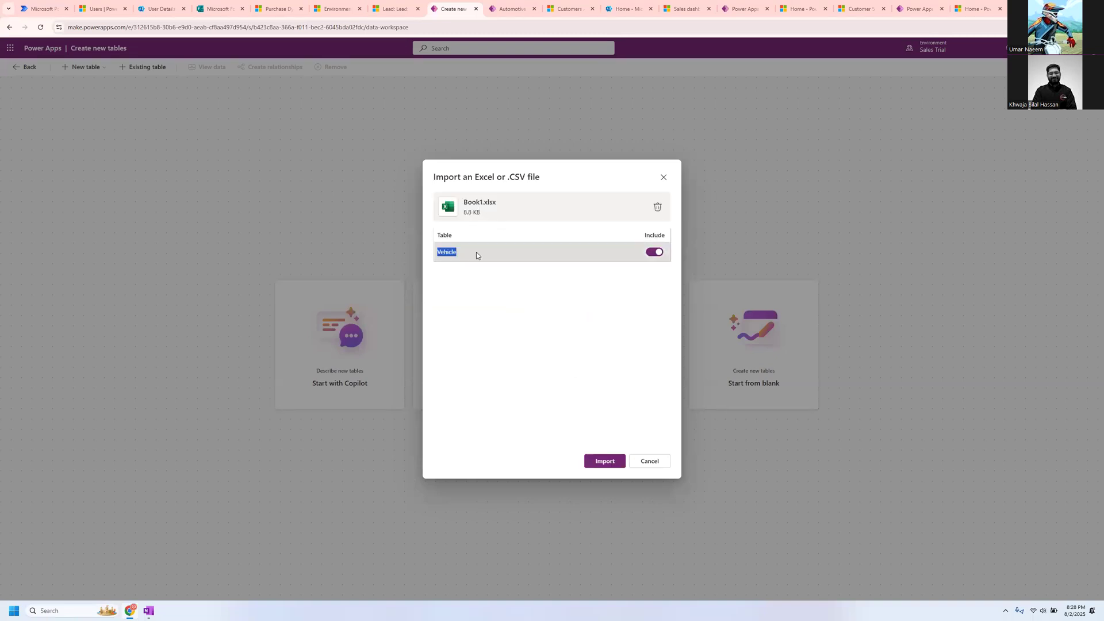
click(484, 253)
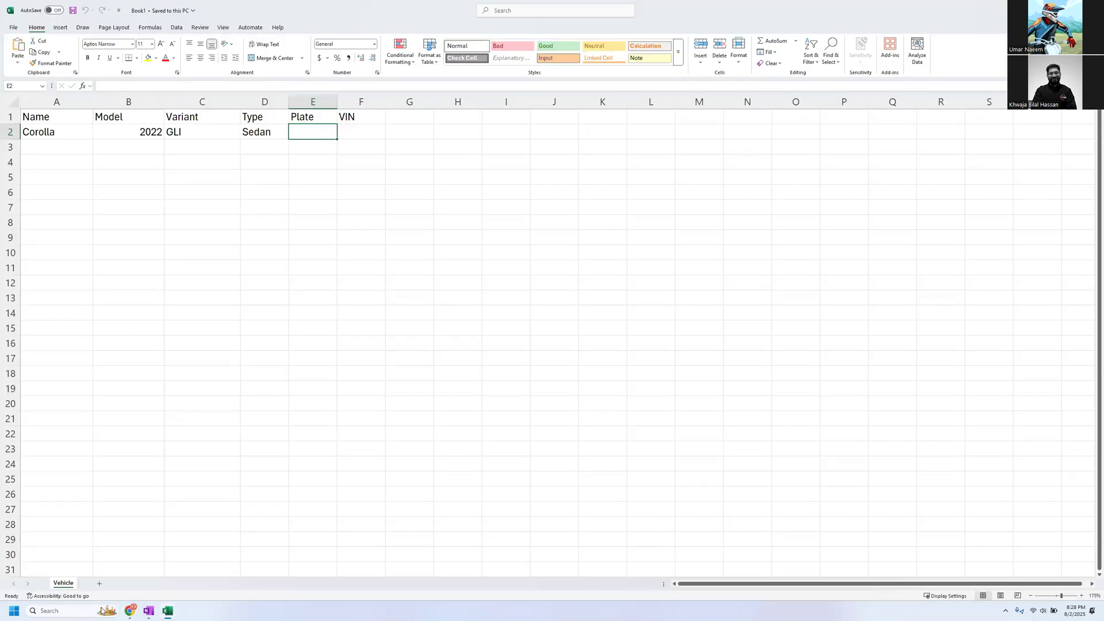
Step: Add a second blank worksheet to the Excel workbook and return to Power Apps
click(99, 584)
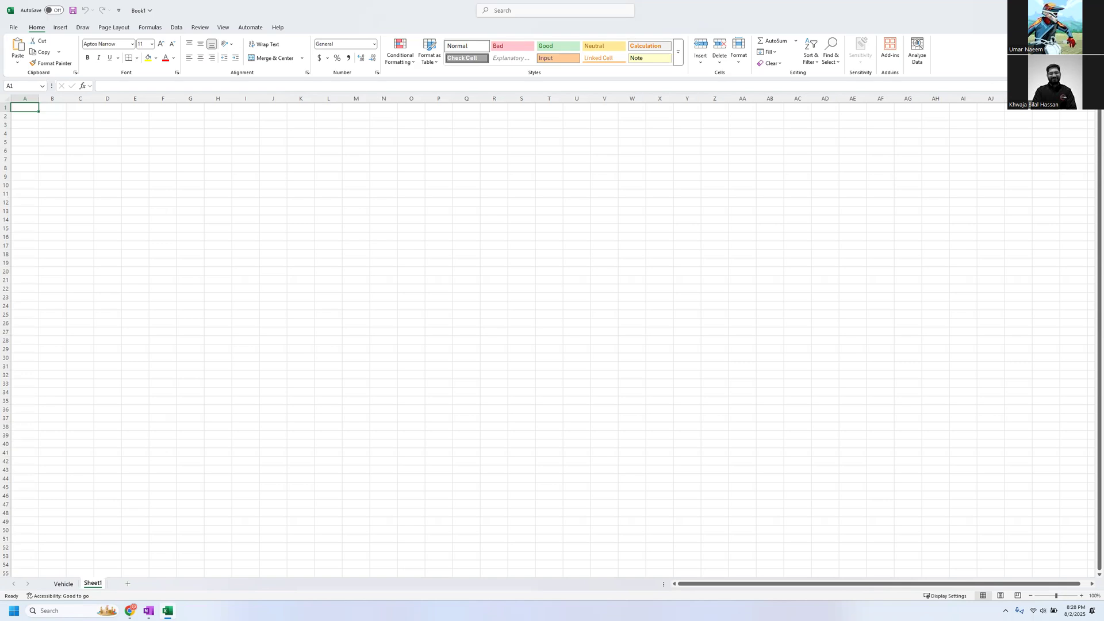
click(1091, 10)
Step: Import the Vehicle table from Book1.xlsx and select the resulting table card on the canvas
click(582, 419)
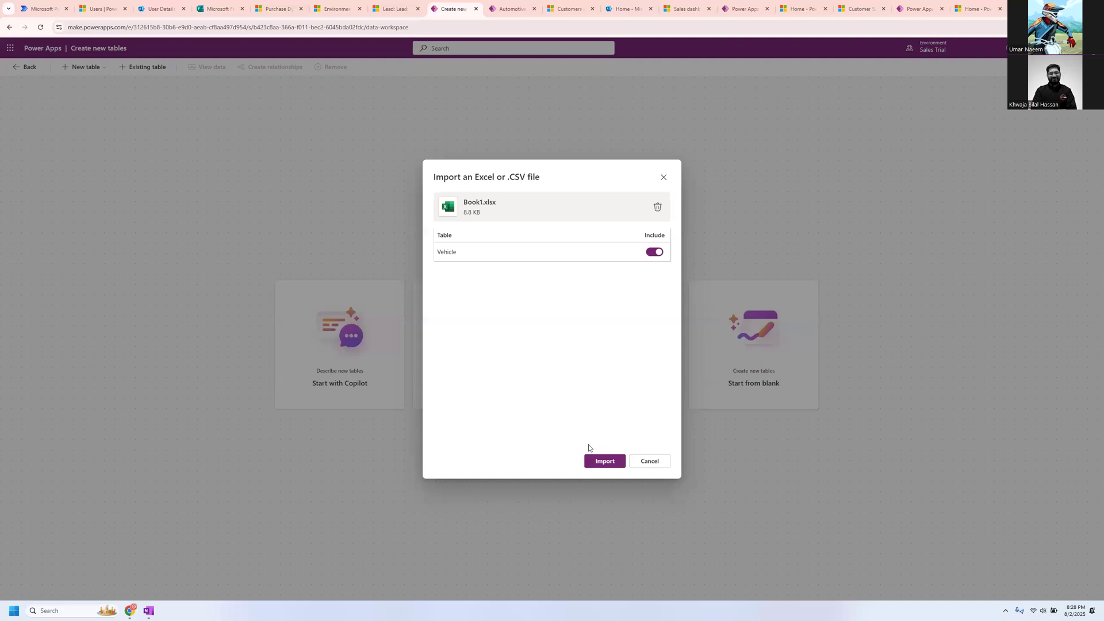
click(600, 460)
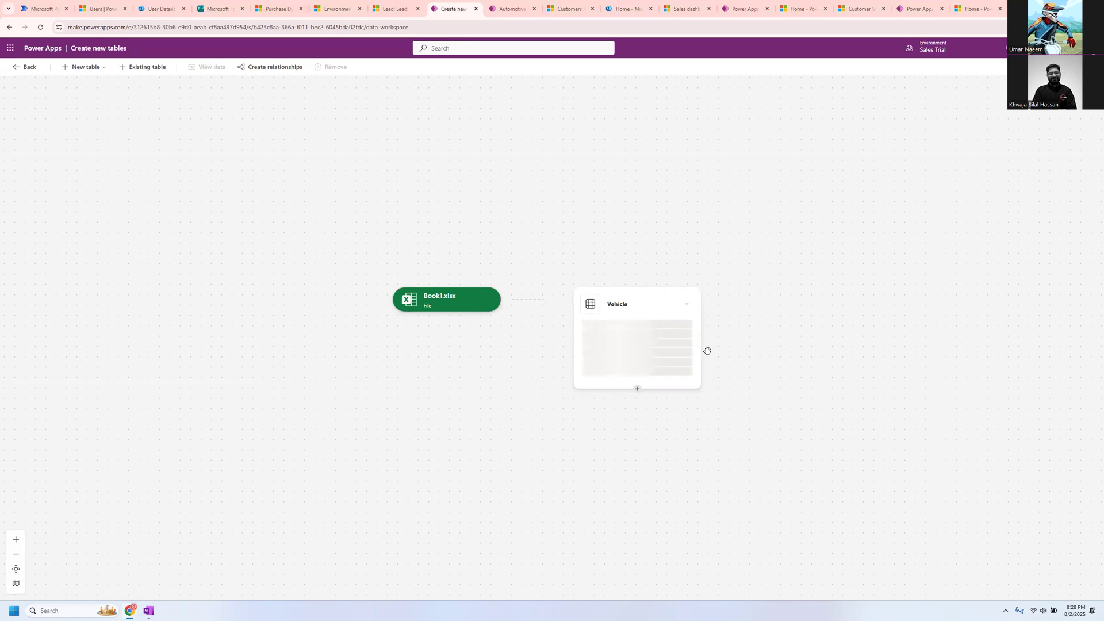
click(598, 325)
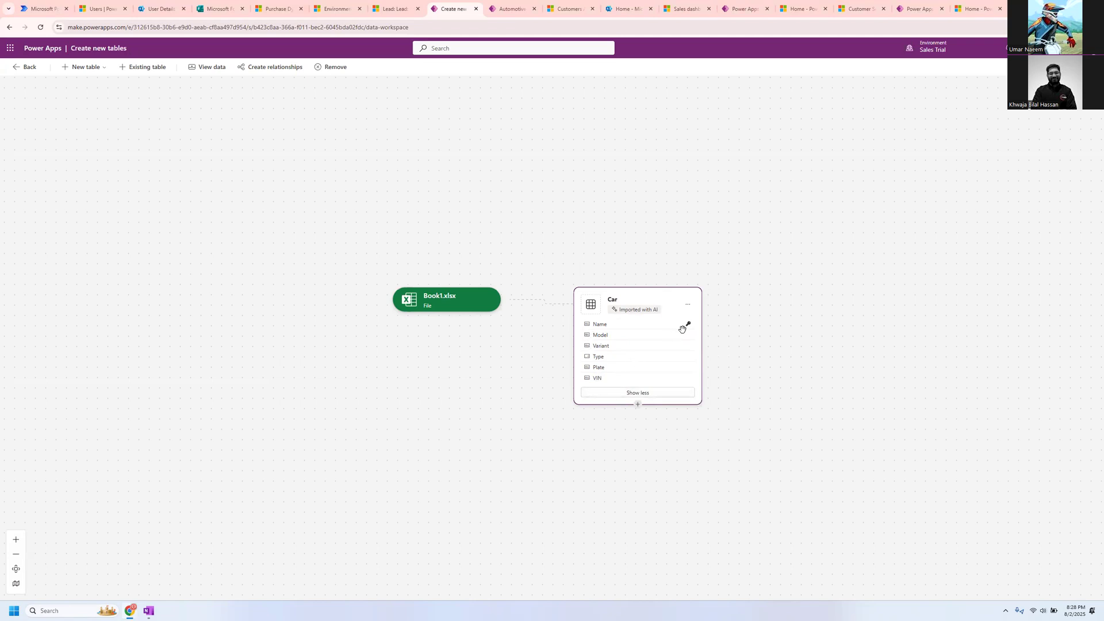
Step: Change the imported table's display name to "Vehicle", set its primary column to VIN, and save the table properties
click(687, 306)
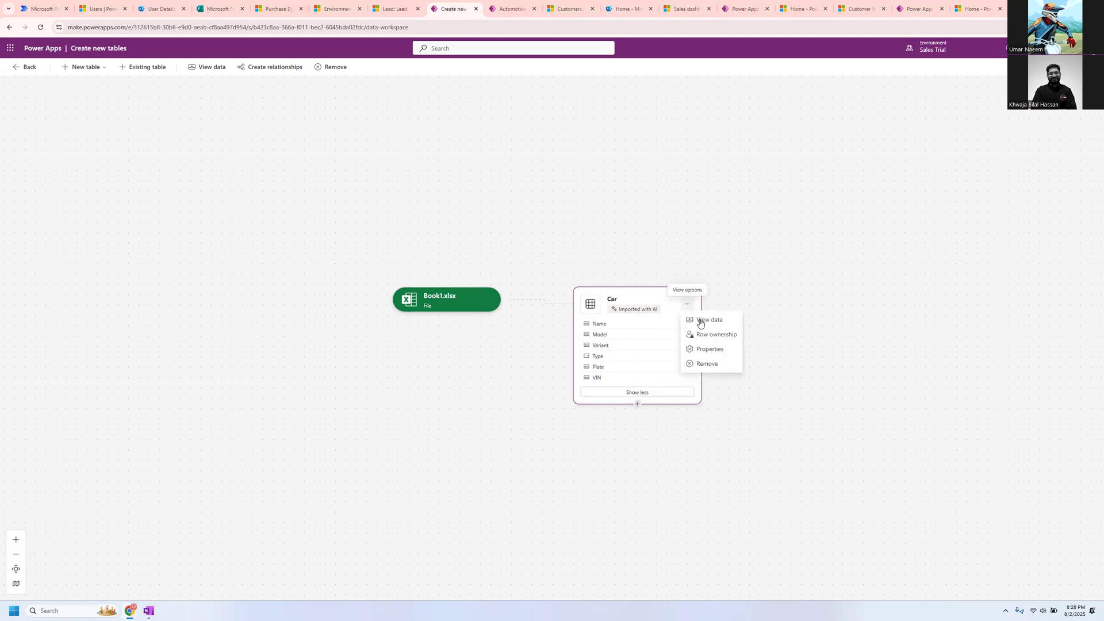
click(716, 348)
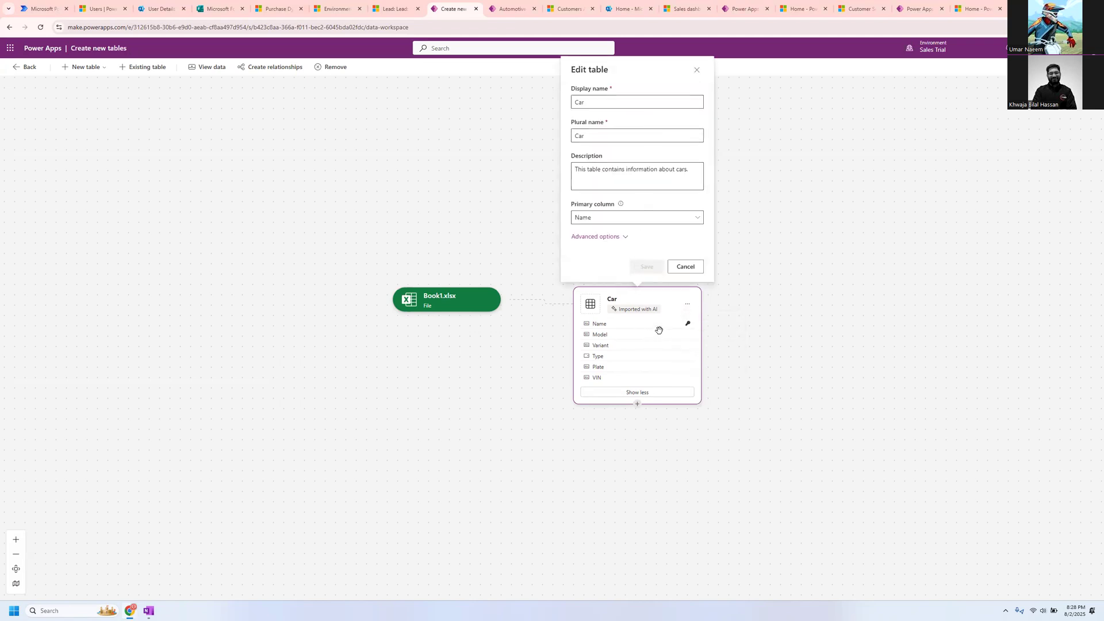
double_click(587, 105)
text(Vehicle)
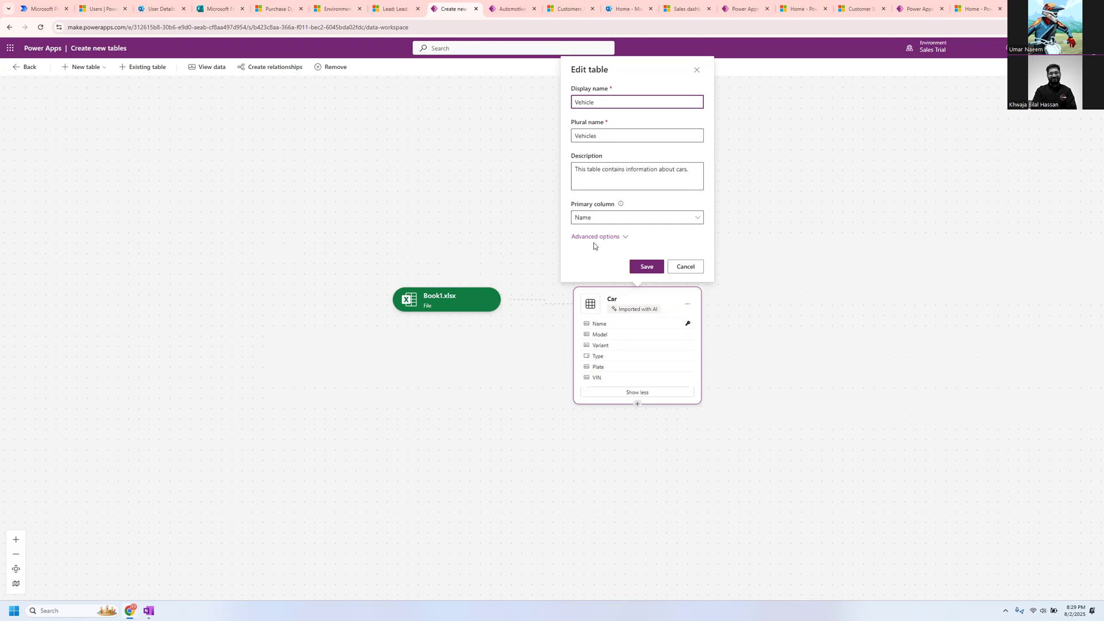
click(610, 222)
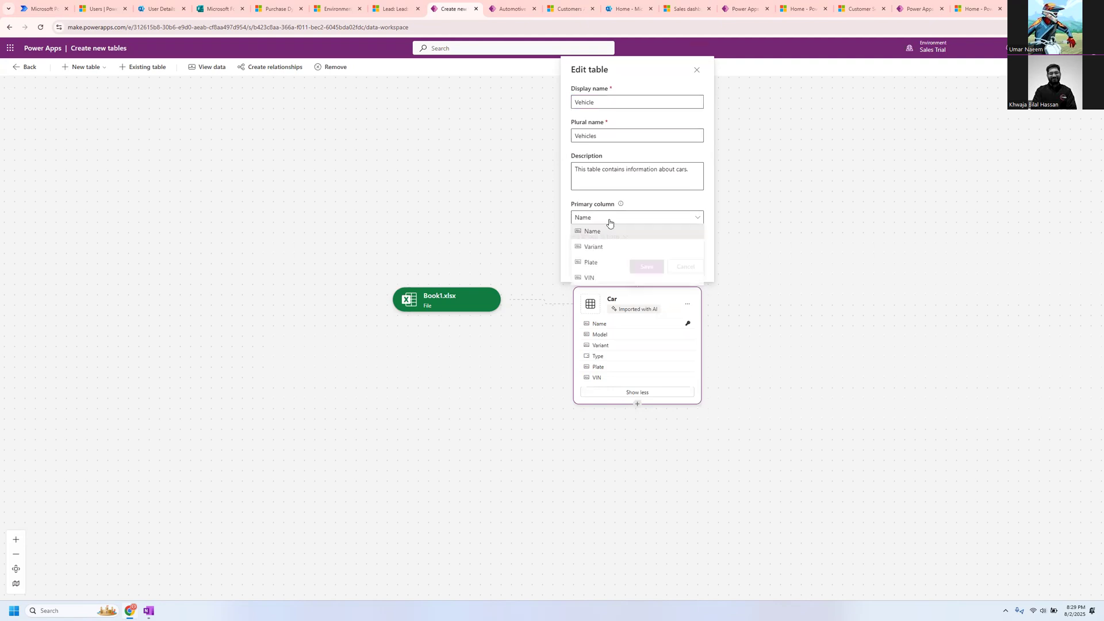
click(607, 278)
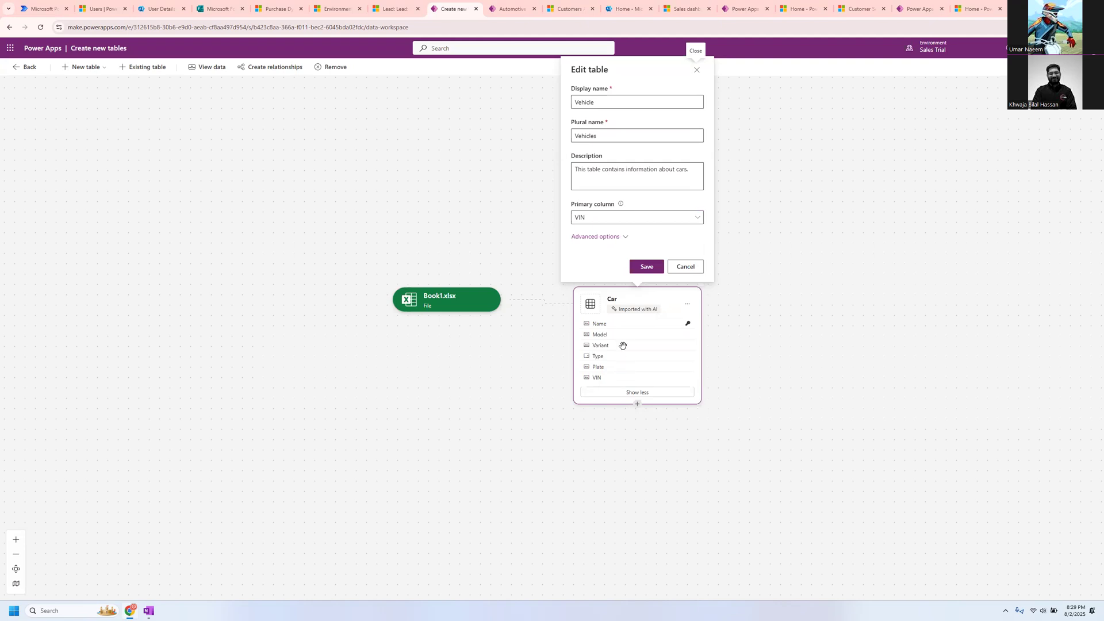
click(618, 236)
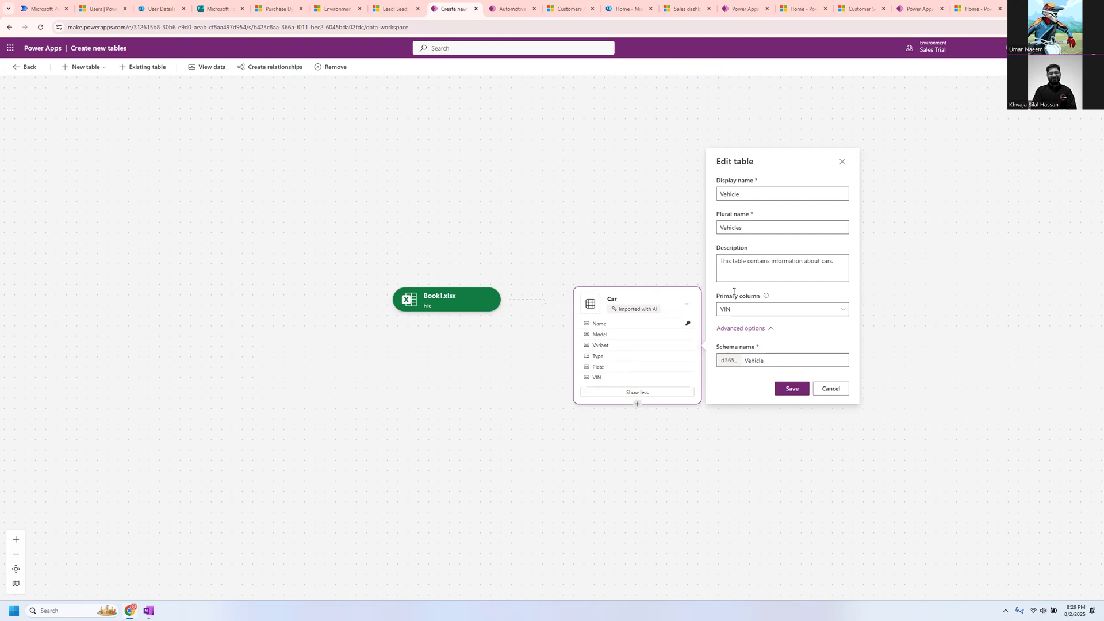
click(791, 389)
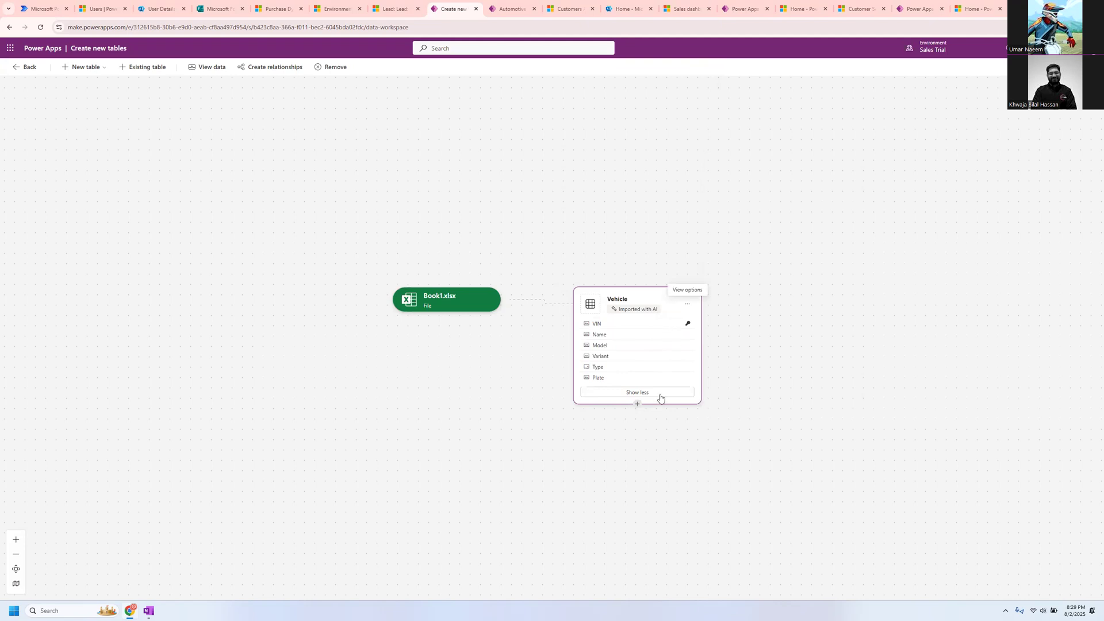
Step: View the imported Vehicle table's data and look at the options available for its Name column
click(688, 305)
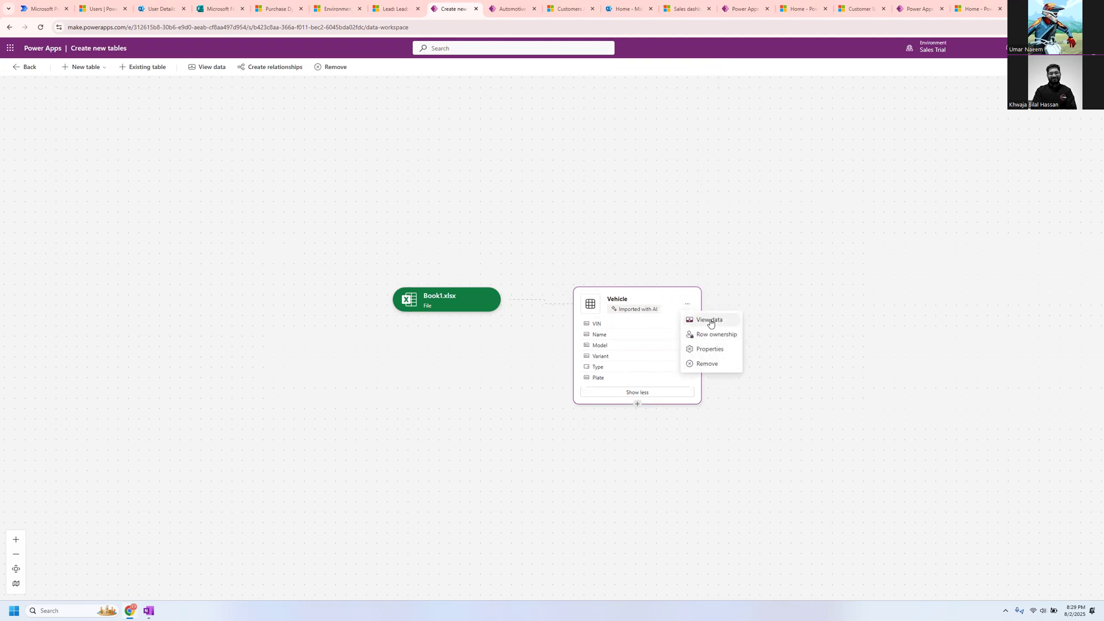
click(710, 320)
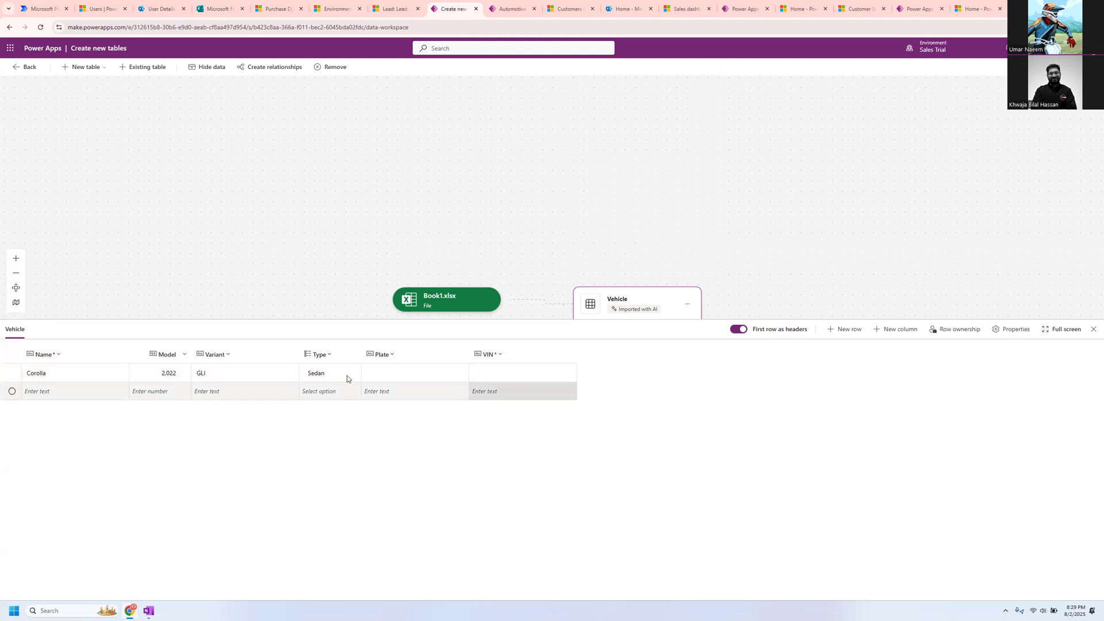
click(59, 355)
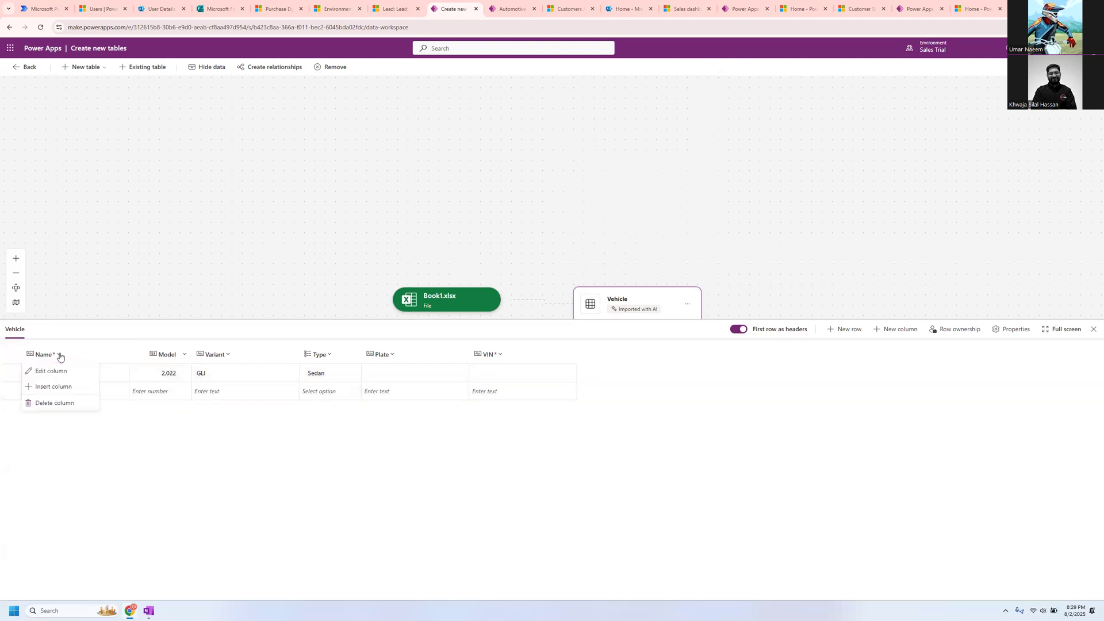
click(759, 120)
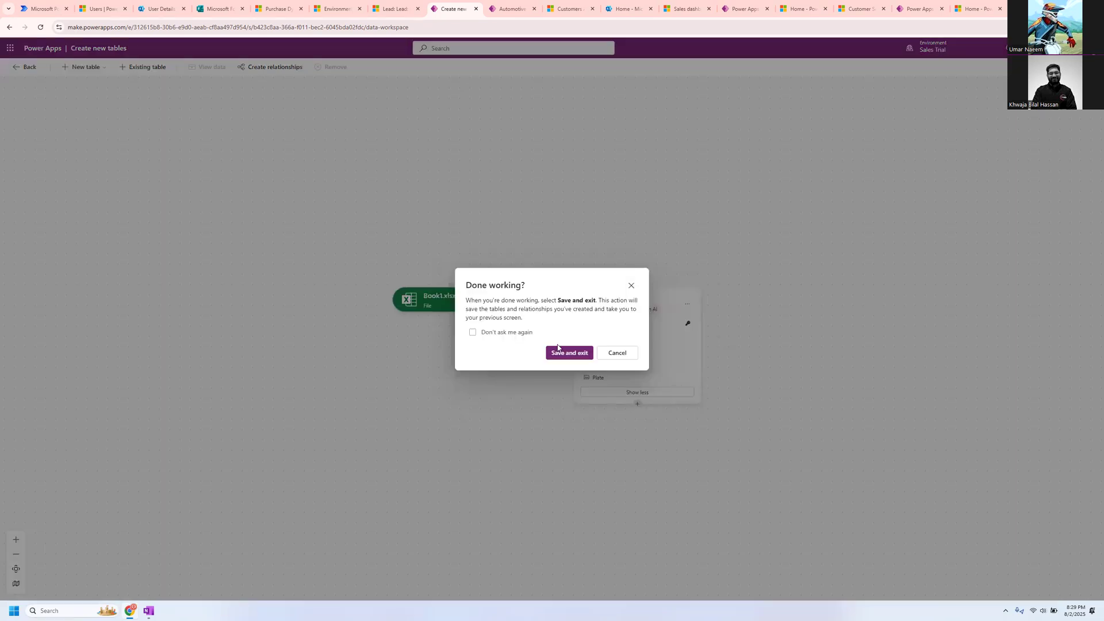
Step: Save the imported table and exit, and open the Vehicle table's columns in the Sales Customization solution
click(562, 353)
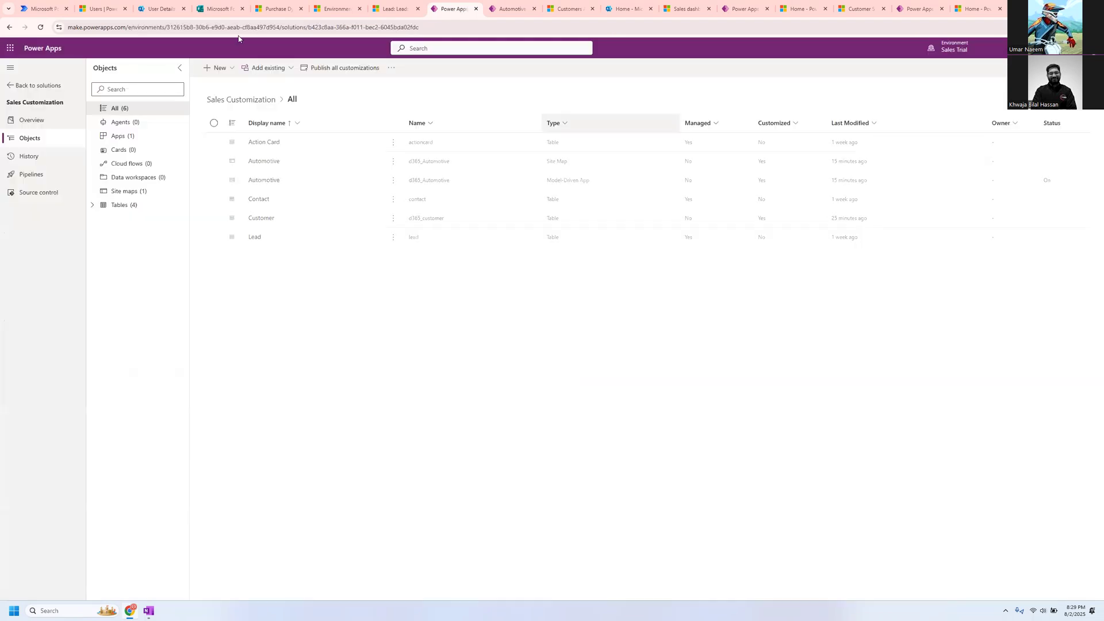
click(92, 205)
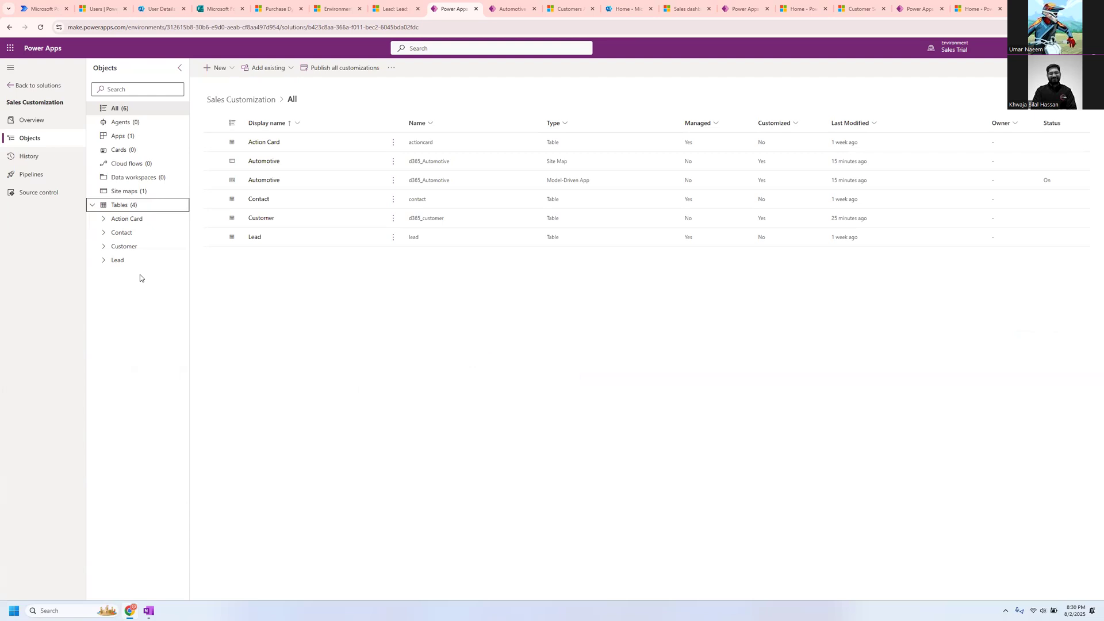
click(104, 275)
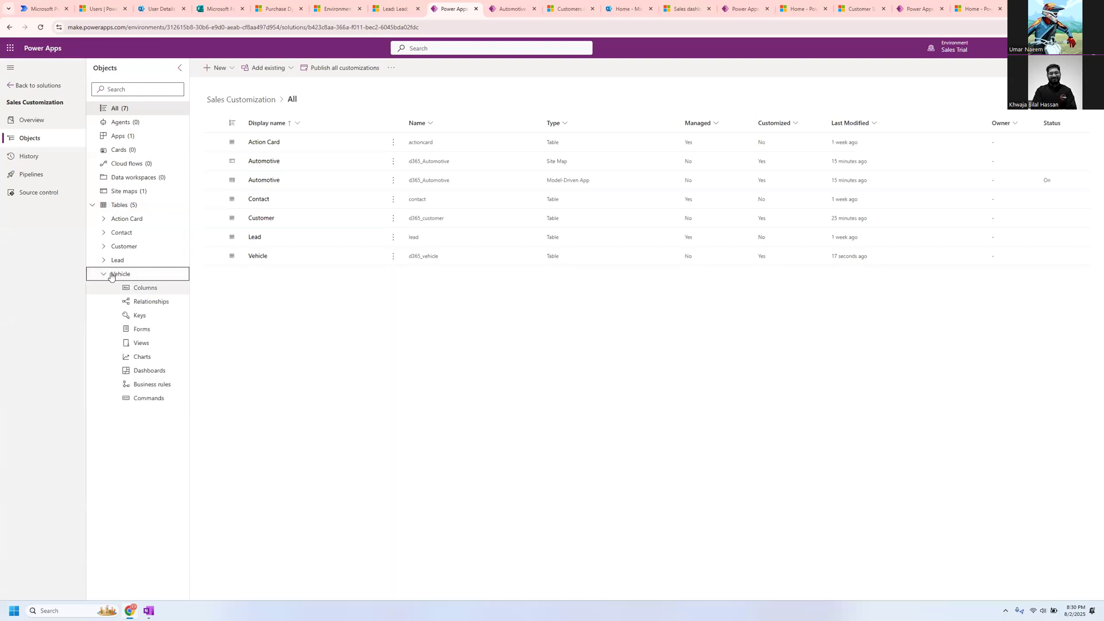
click(155, 291)
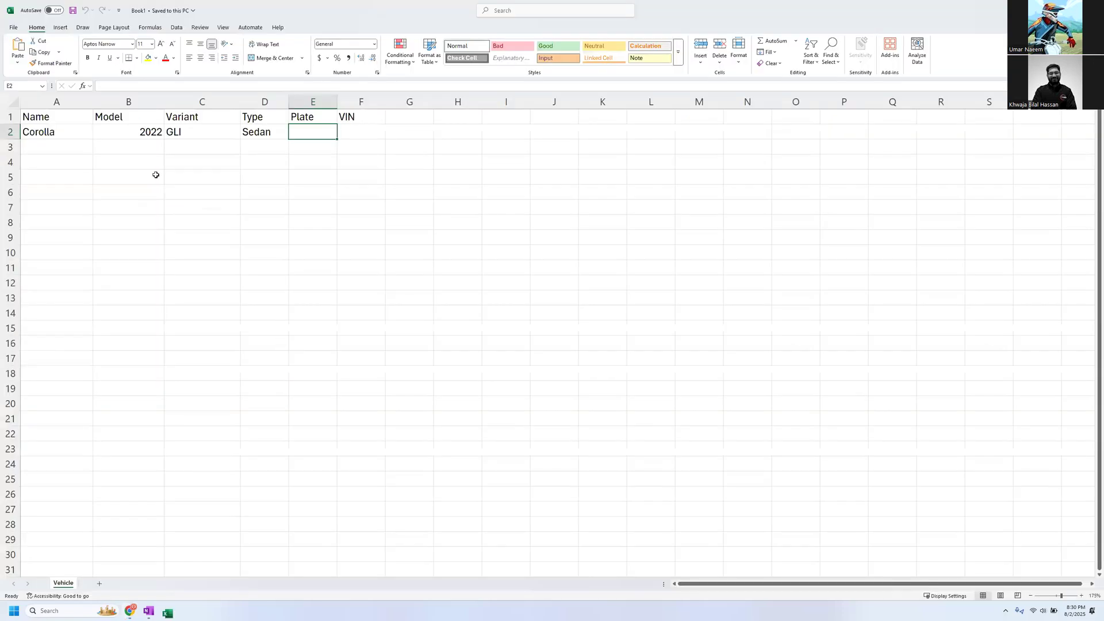
Step: Select the header cells Name through VIN in the Excel sheet, and return to Power Apps to inspect the Created By and Created On columns
drag(35, 123, 357, 117)
key(alt+Tab)
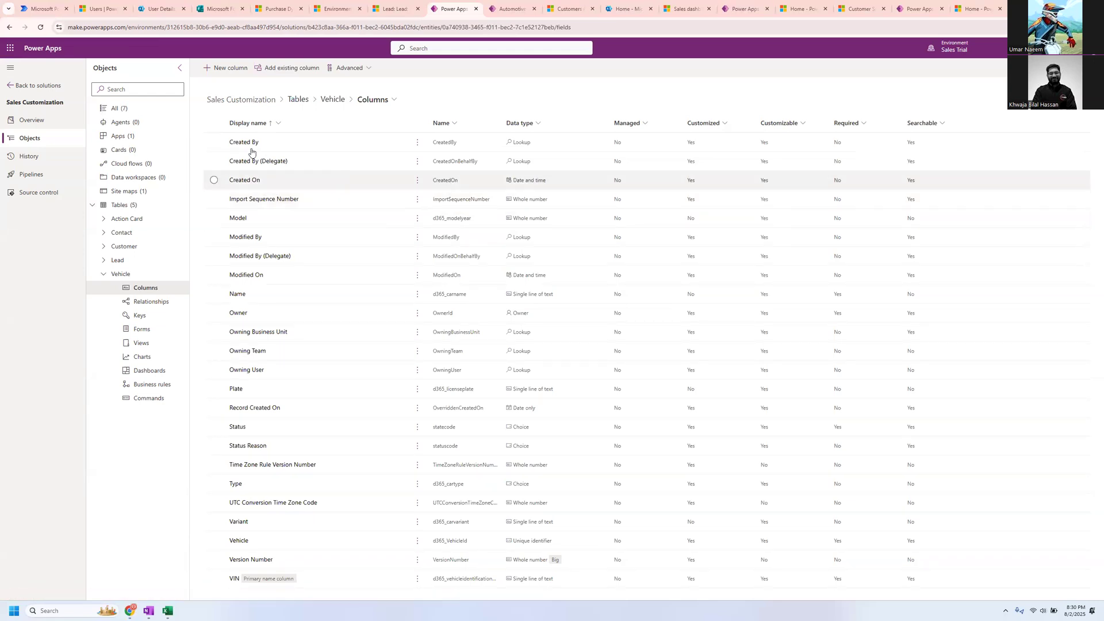
click(418, 142)
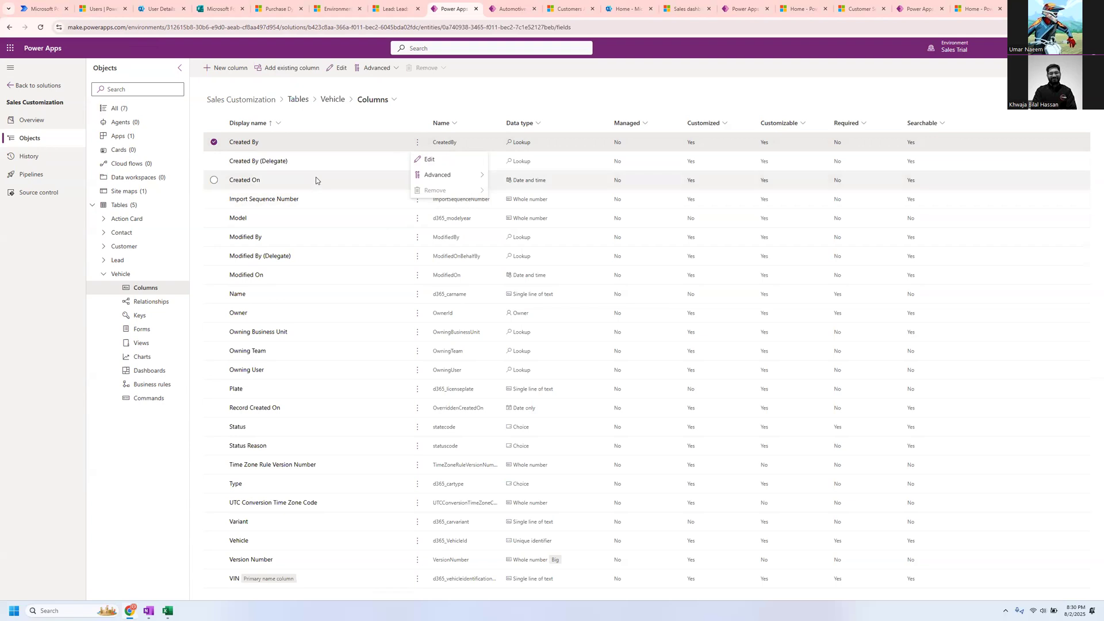
click(421, 104)
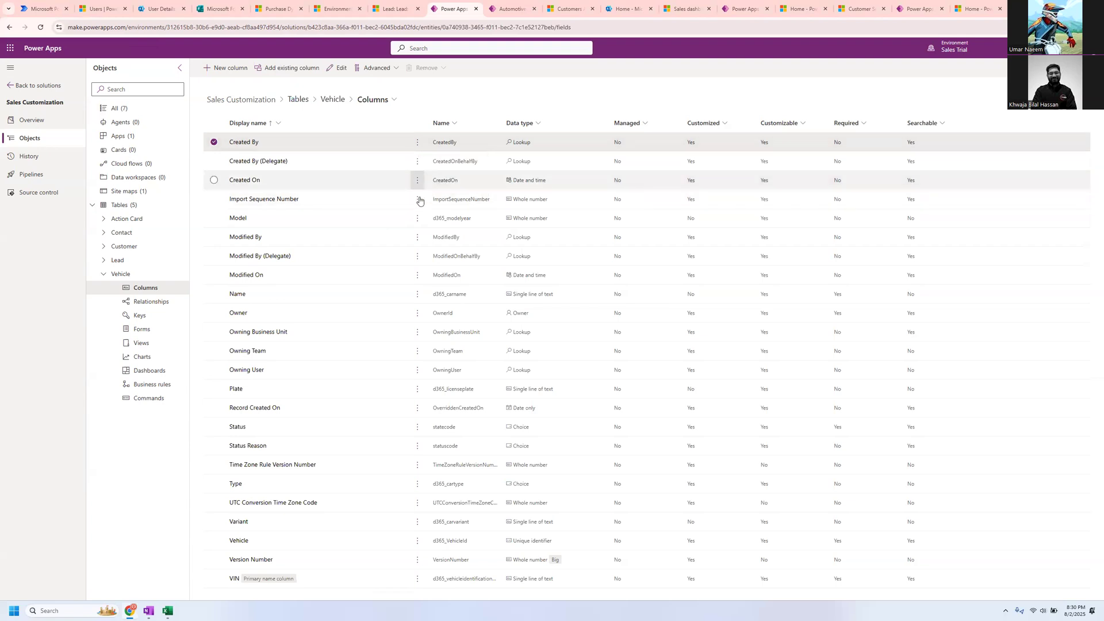
click(418, 182)
click(418, 112)
Step: Look at the Leads list in the Dynamics 365 Sales Hub, and return to the Vehicle columns and deselect Created On
click(395, 10)
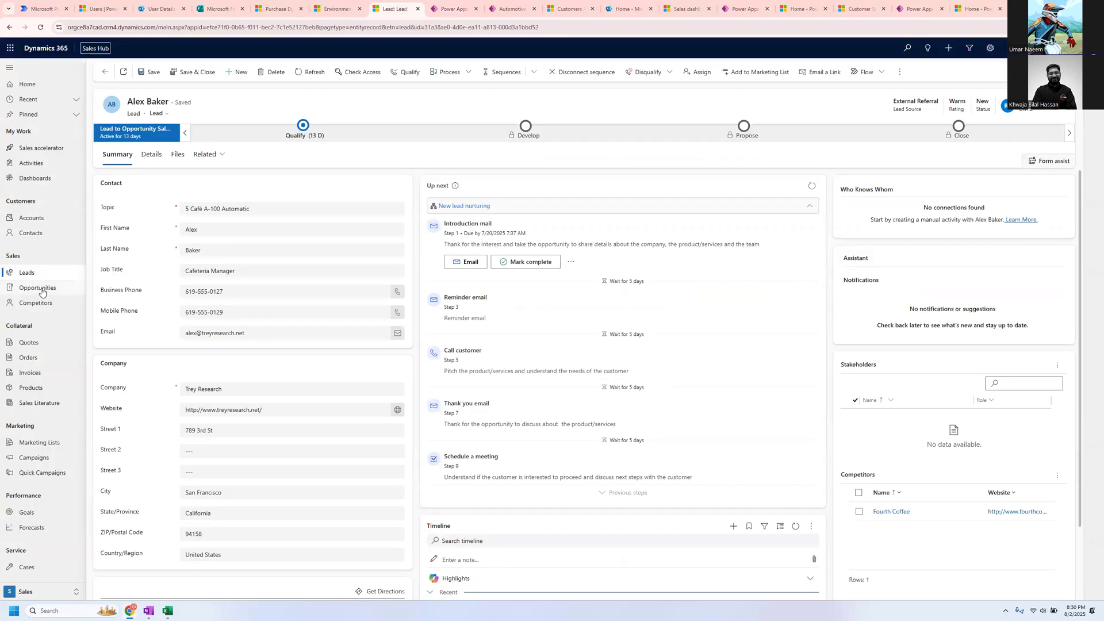
click(29, 274)
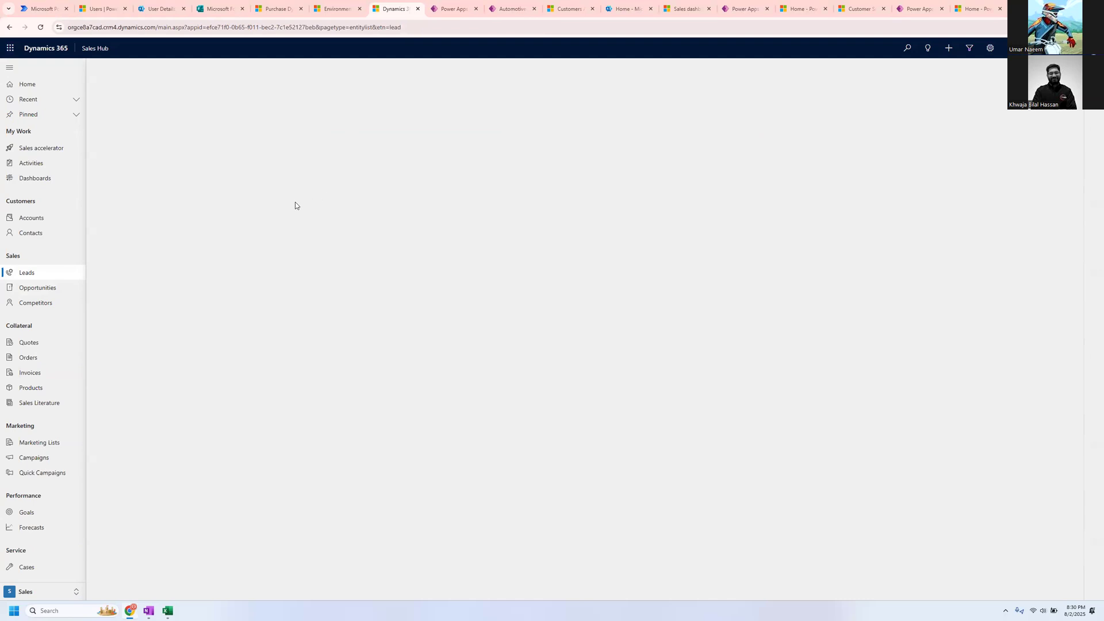
click(450, 11)
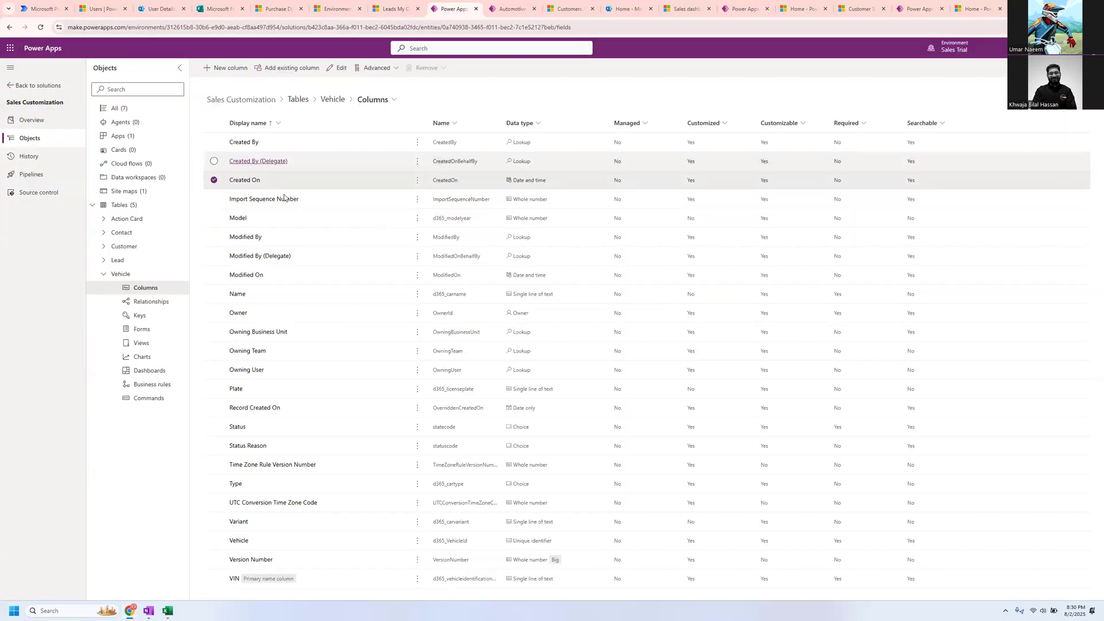
click(418, 183)
click(422, 102)
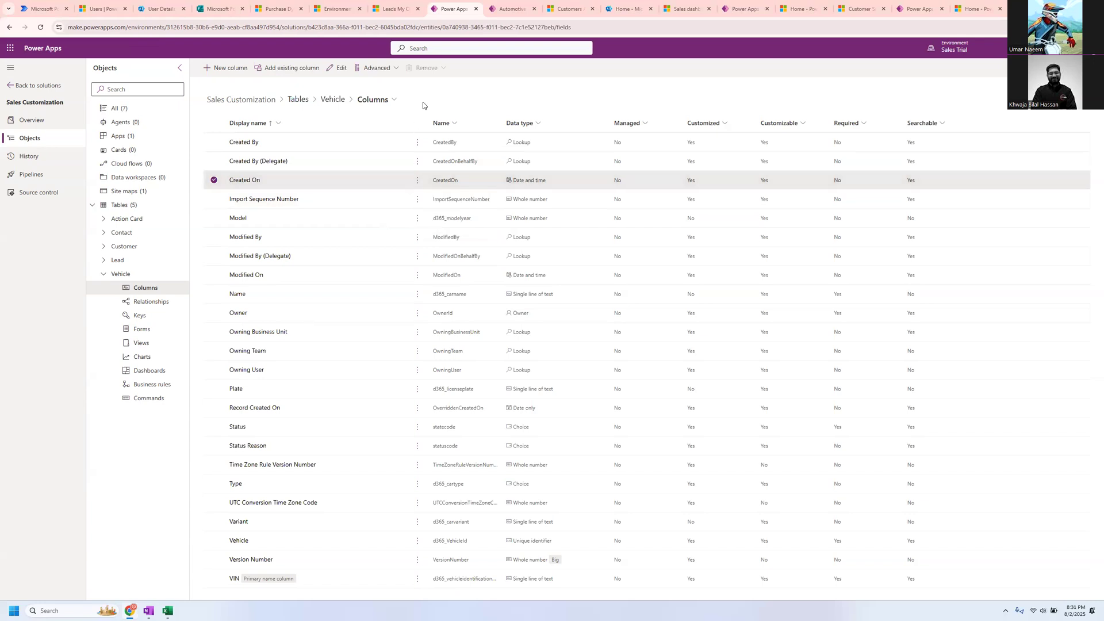
click(214, 182)
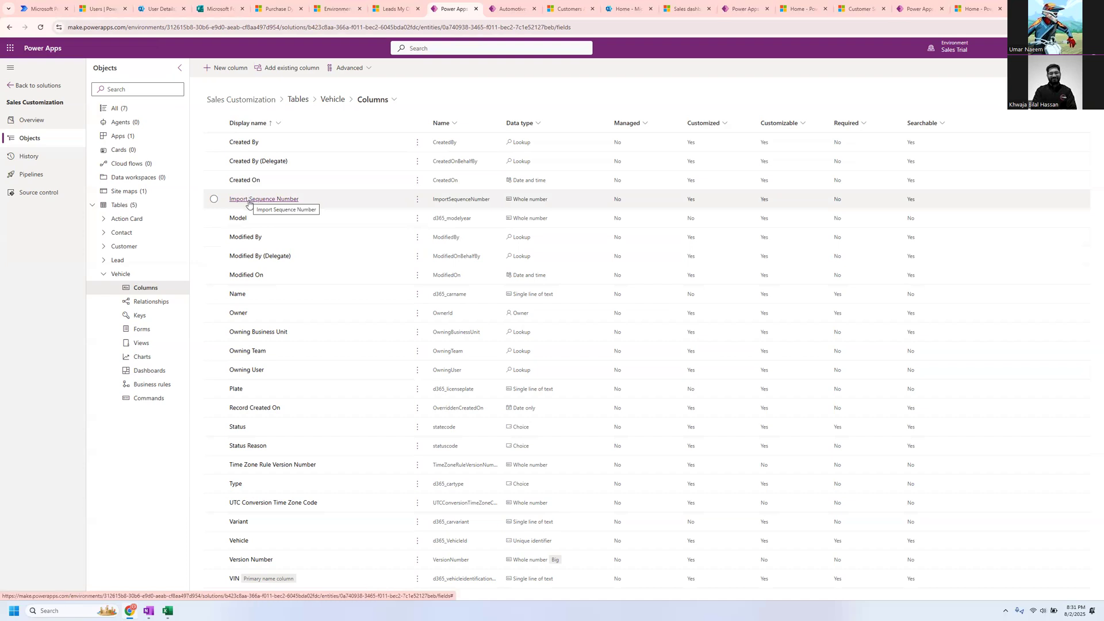
Step: Check the headers in the Excel sheet and select the matching Model, Name, Plate, Type, Variant and VIN columns of the Vehicle table
click(169, 612)
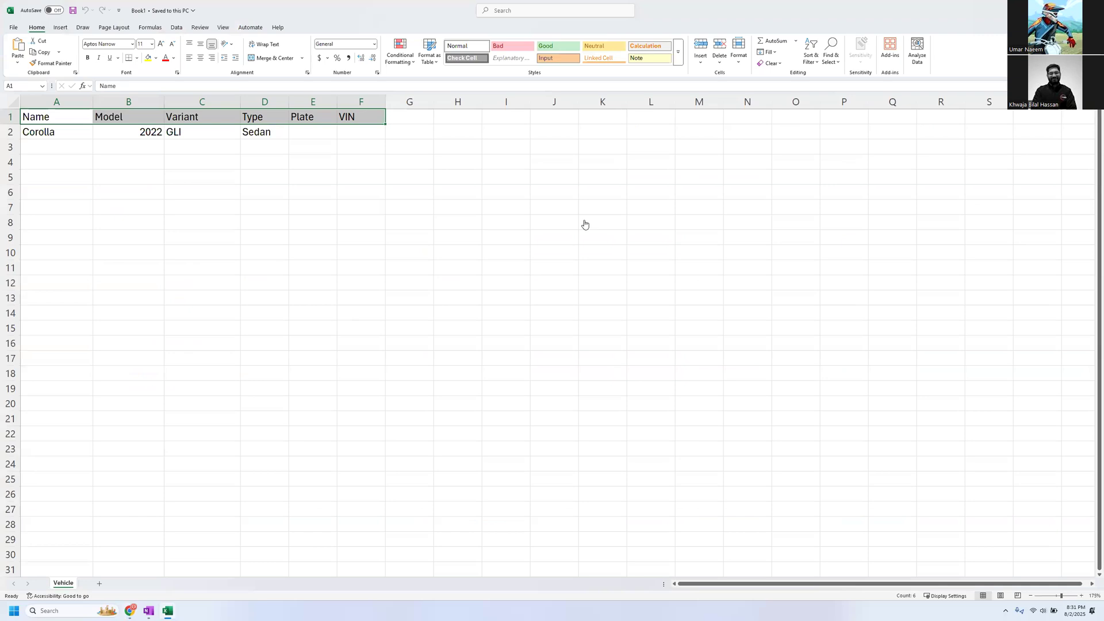
key(alt+Tab)
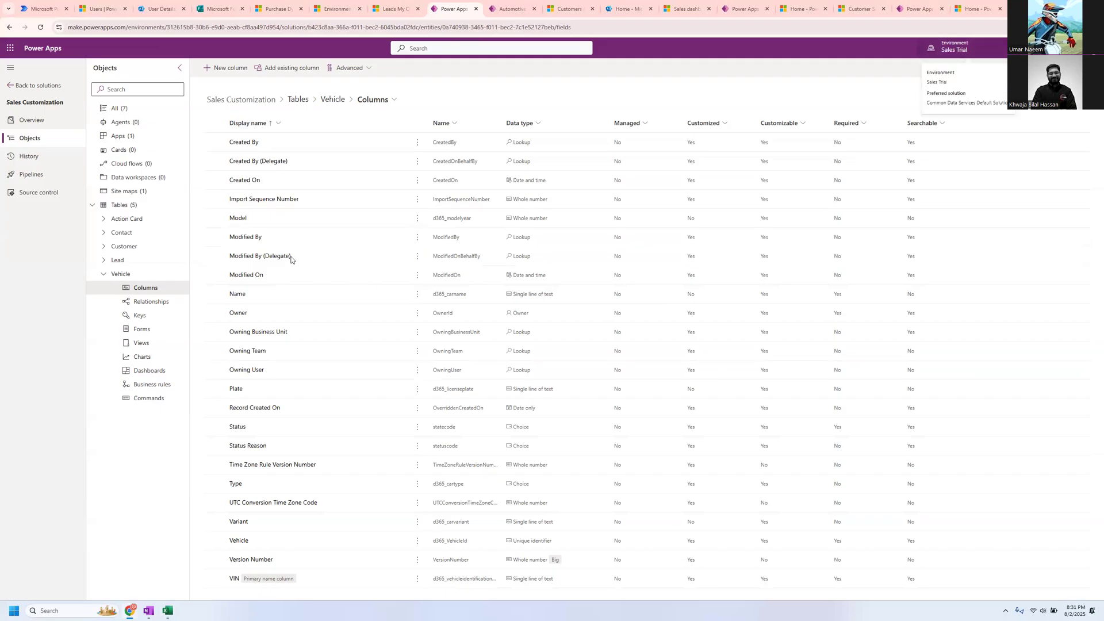
click(217, 224)
click(214, 294)
click(214, 388)
click(214, 485)
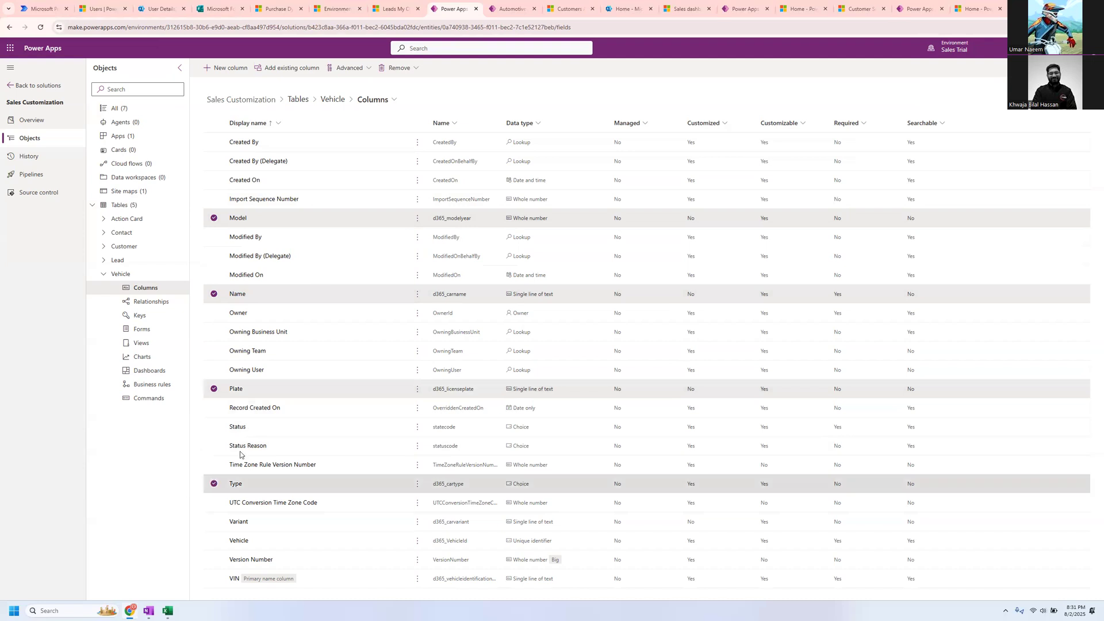
click(214, 521)
click(214, 578)
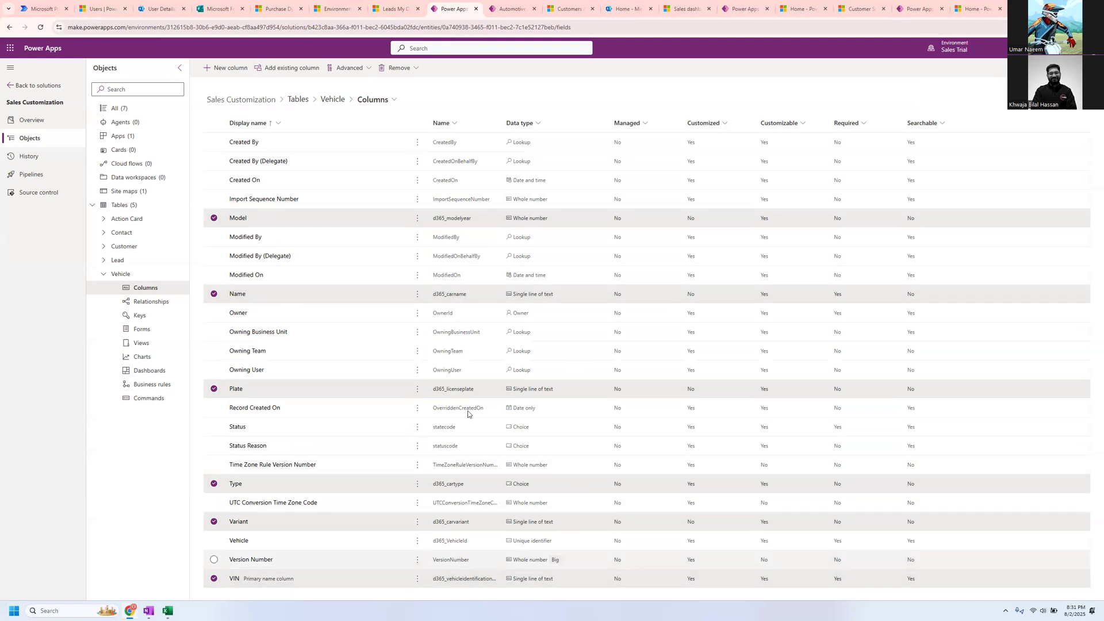
Step: Deselect the Model, Name, Plate, Type, Variant and VIN columns of the Vehicle table
click(214, 218)
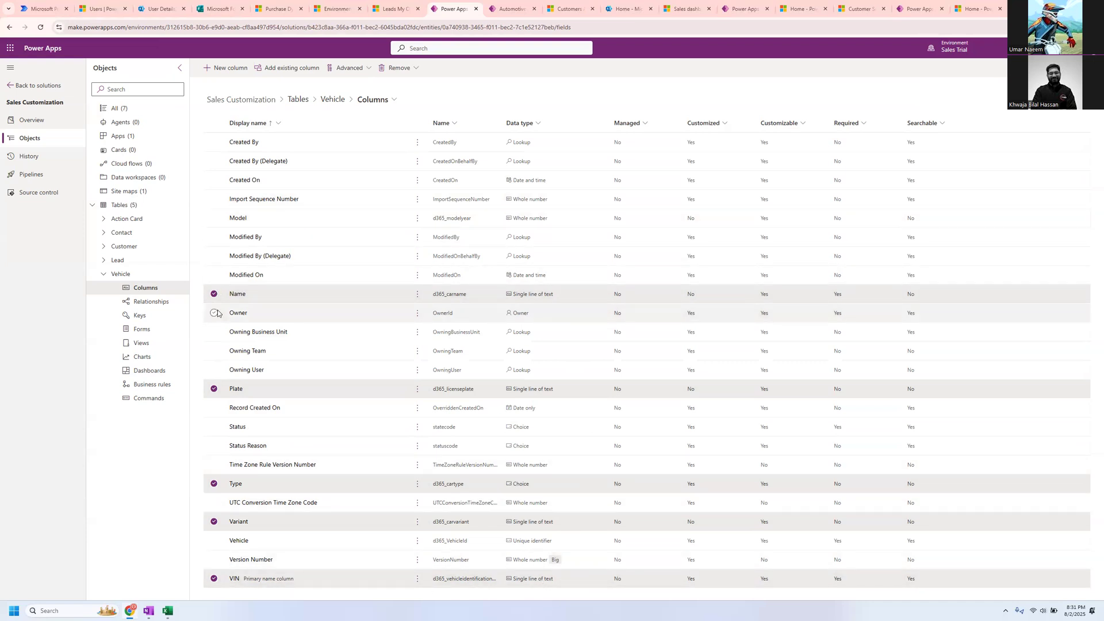
click(214, 294)
click(214, 389)
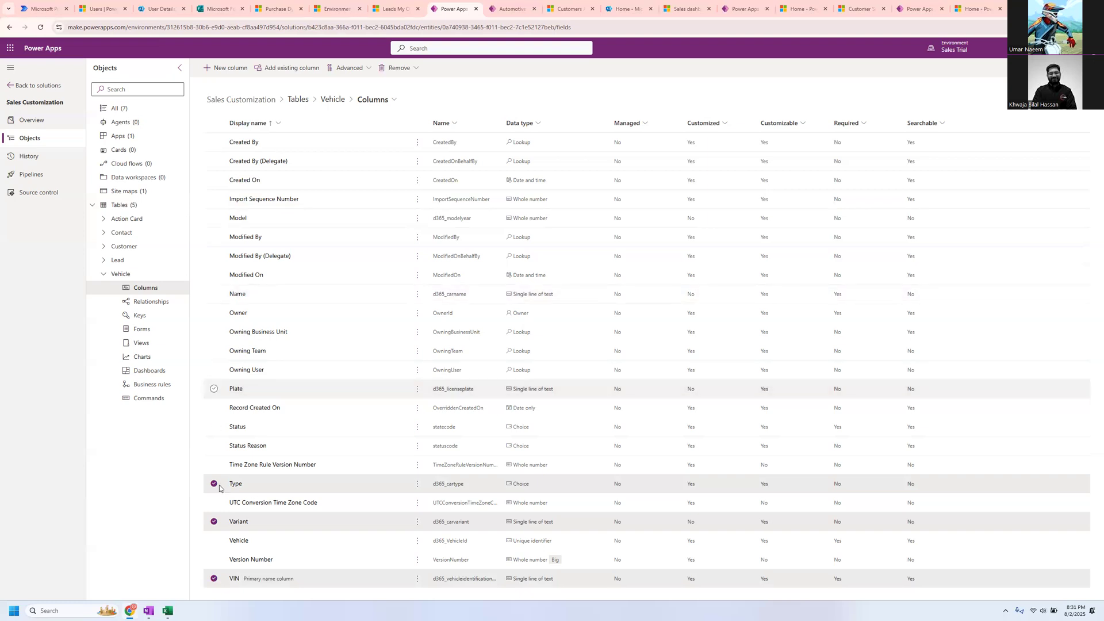
click(214, 483)
click(213, 521)
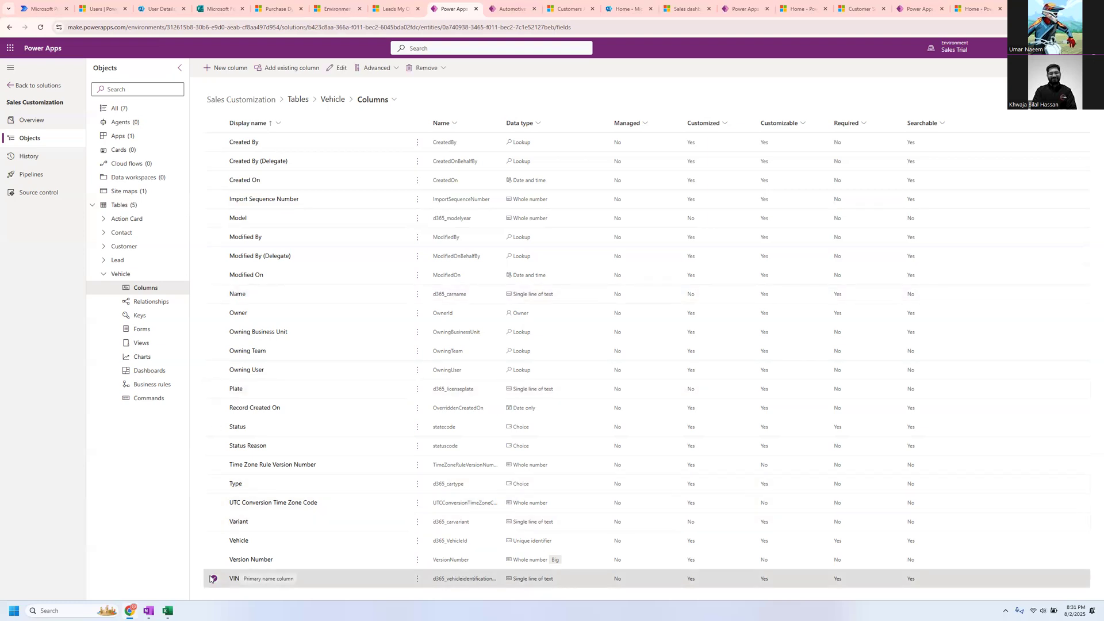
click(213, 578)
Step: Create a new table from blank in the Sales Customization solution and name it Mechanic
click(103, 275)
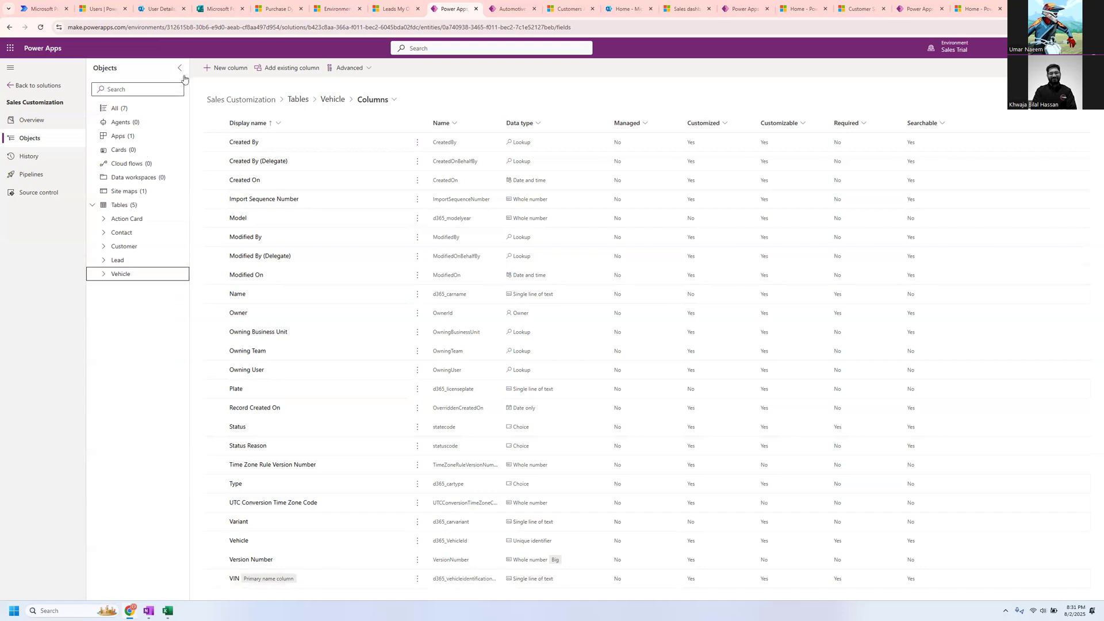
click(118, 109)
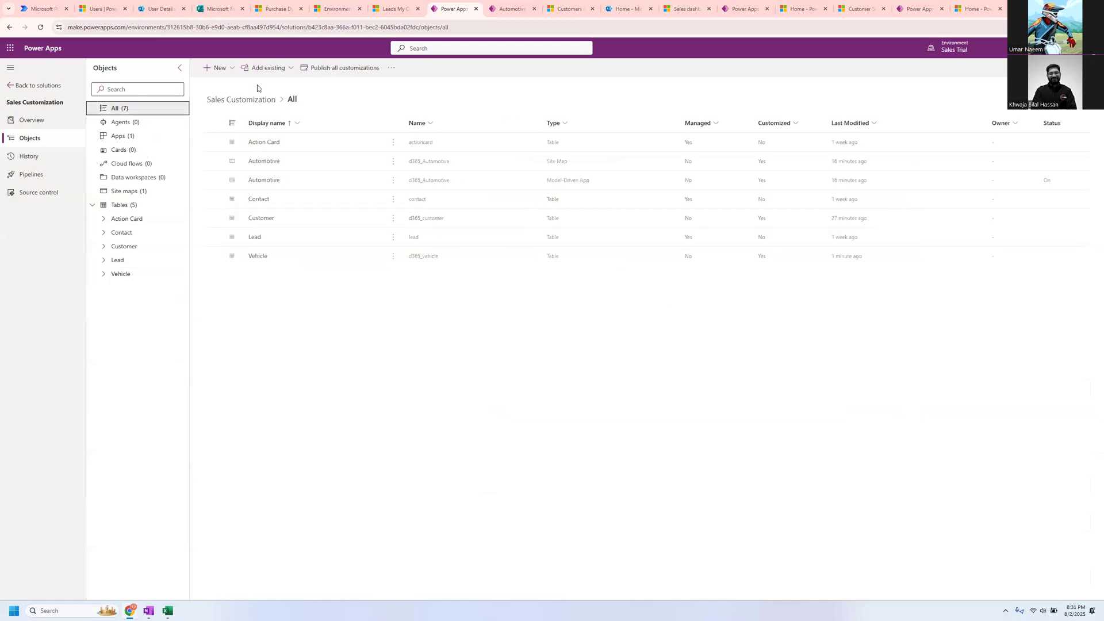
click(229, 72)
mouse_move(249, 213)
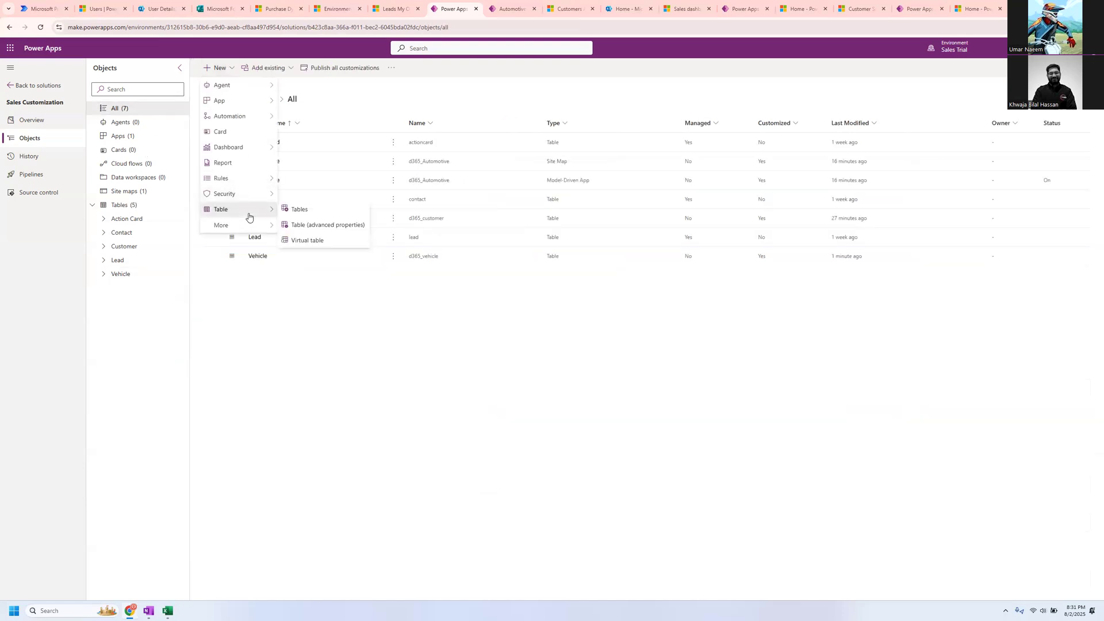
click(311, 211)
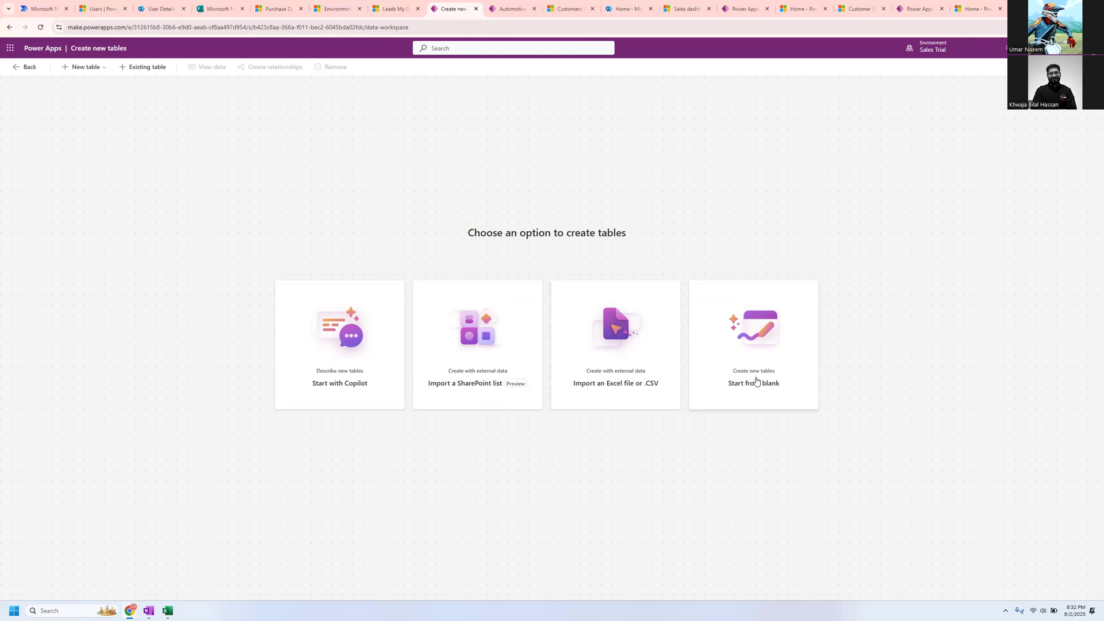
click(781, 362)
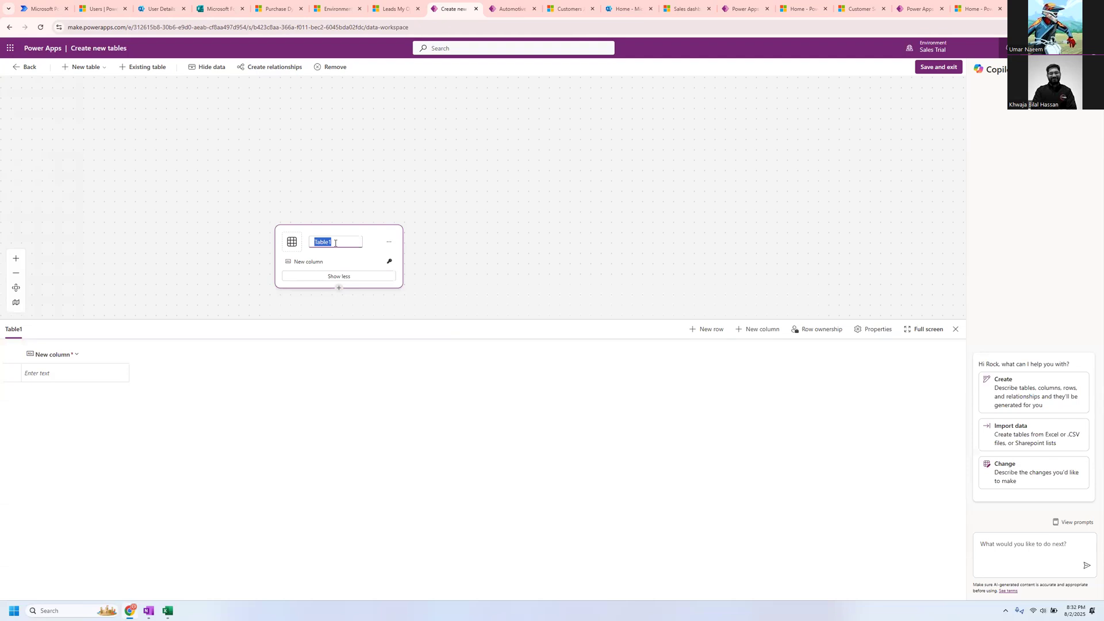
text(Mechanic)
key(Return)
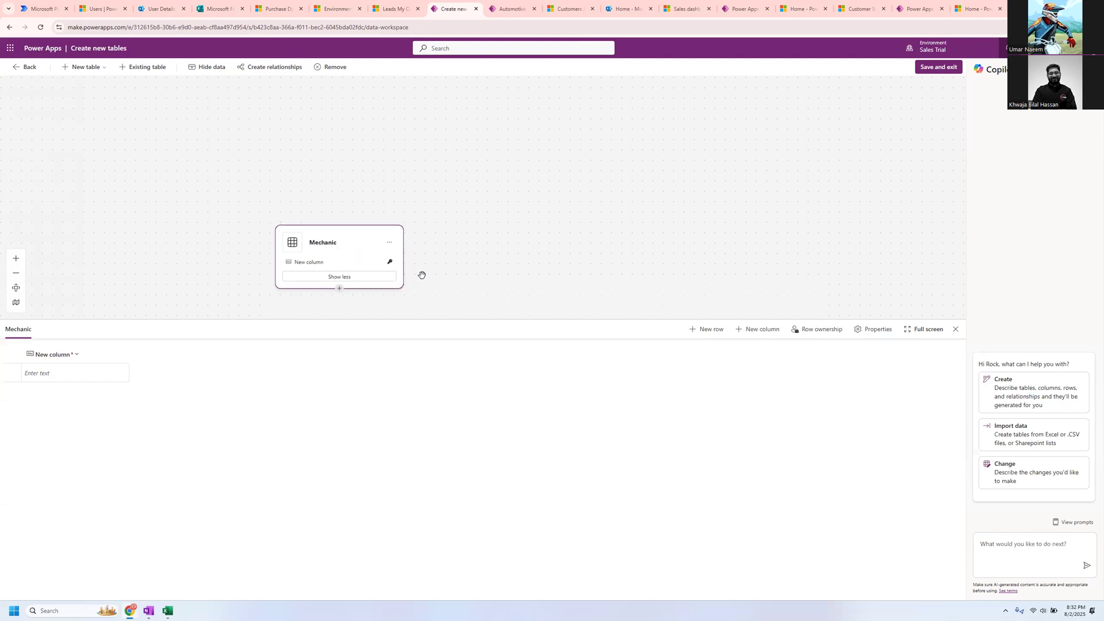
Step: Rename the Mechanic table's primary column as Name and apply the column update
click(55, 359)
click(72, 360)
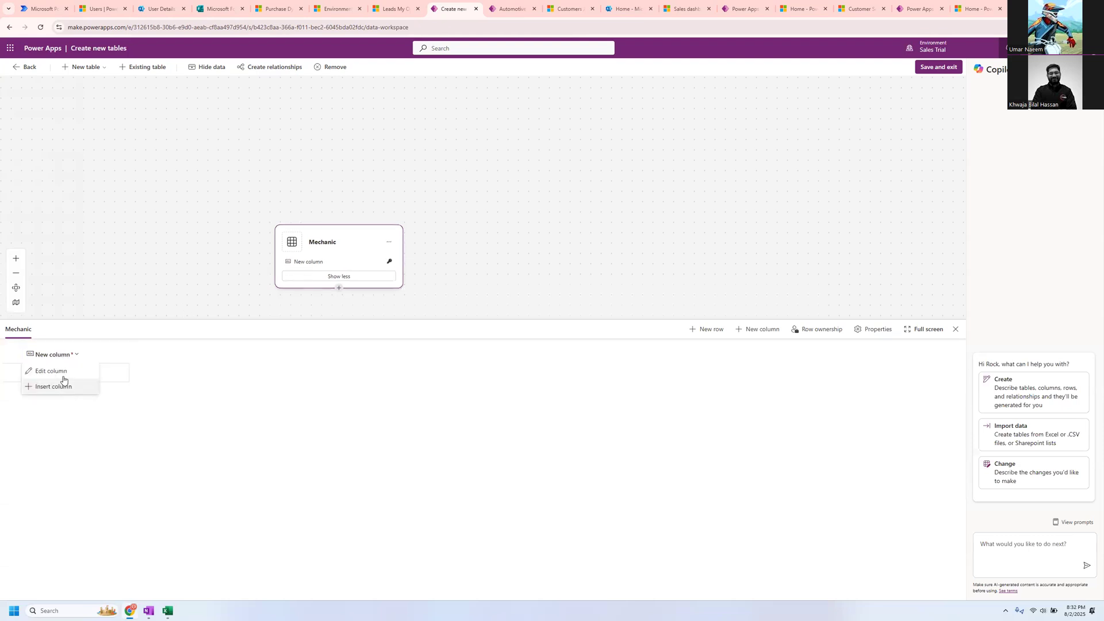
click(63, 372)
click(73, 415)
triple_click(74, 415)
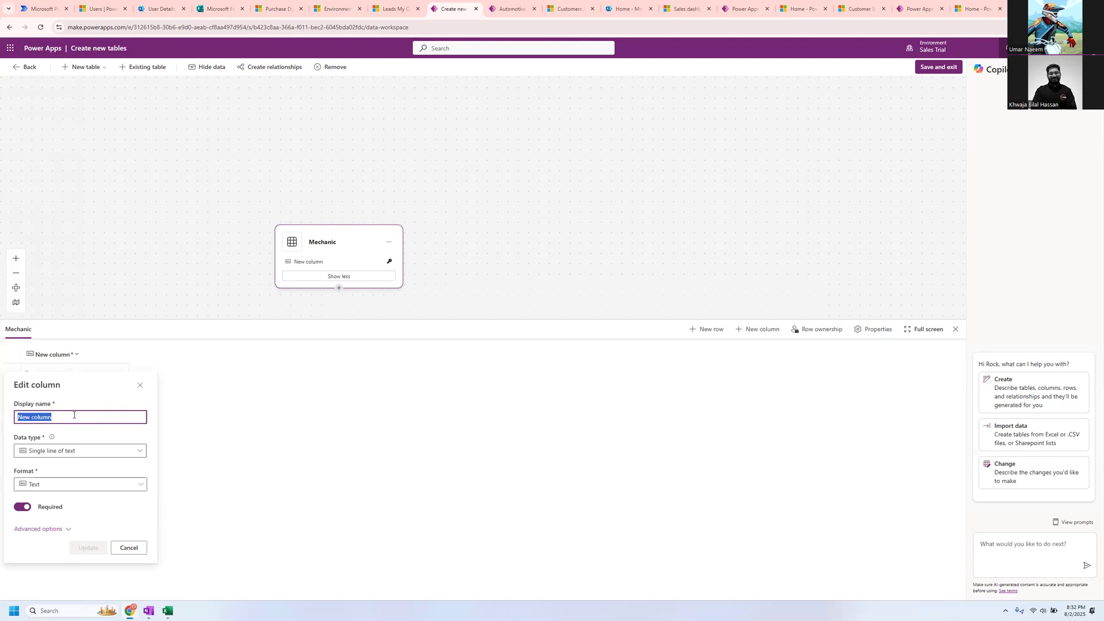
text(Name)
click(84, 551)
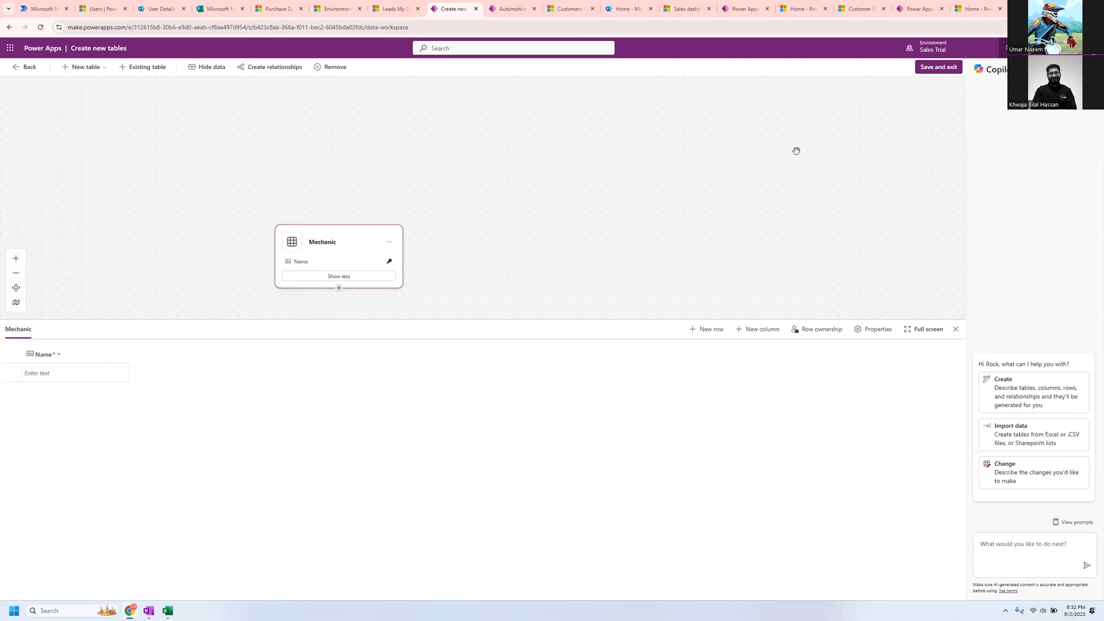
Step: Save the Mechanic table and exit to the solution, and expand the Vehicle table's components in the objects tree
click(938, 68)
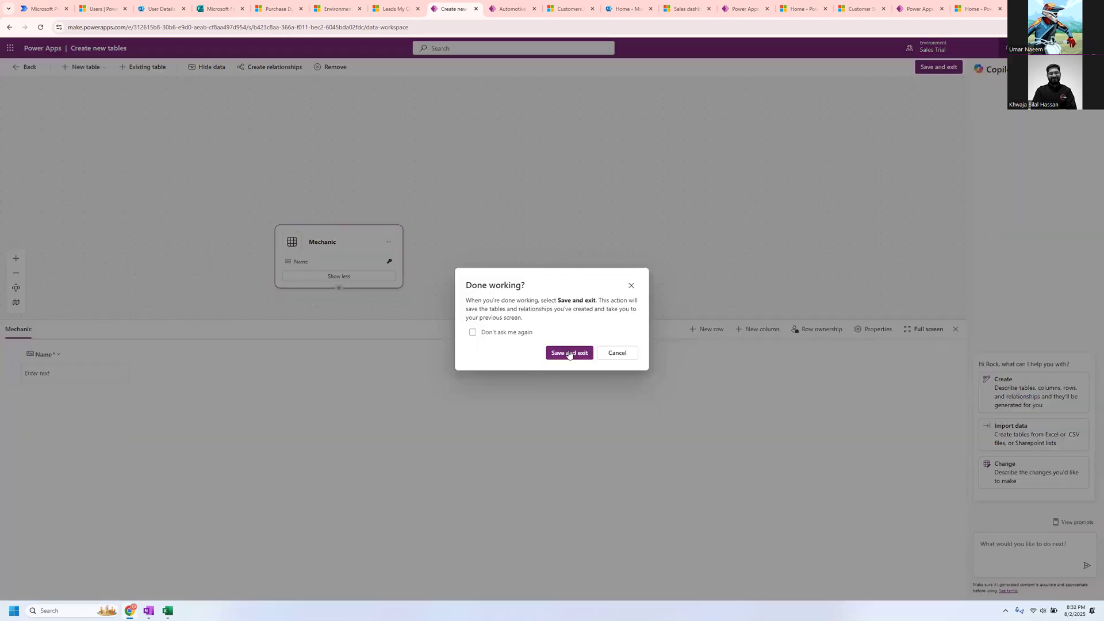
key(Return)
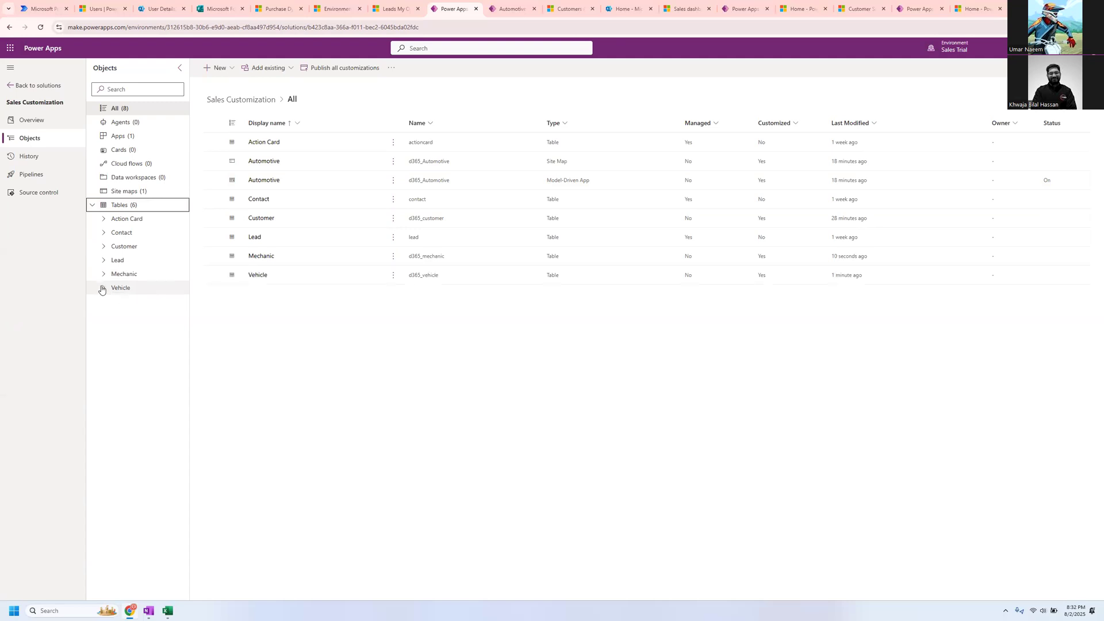
click(102, 289)
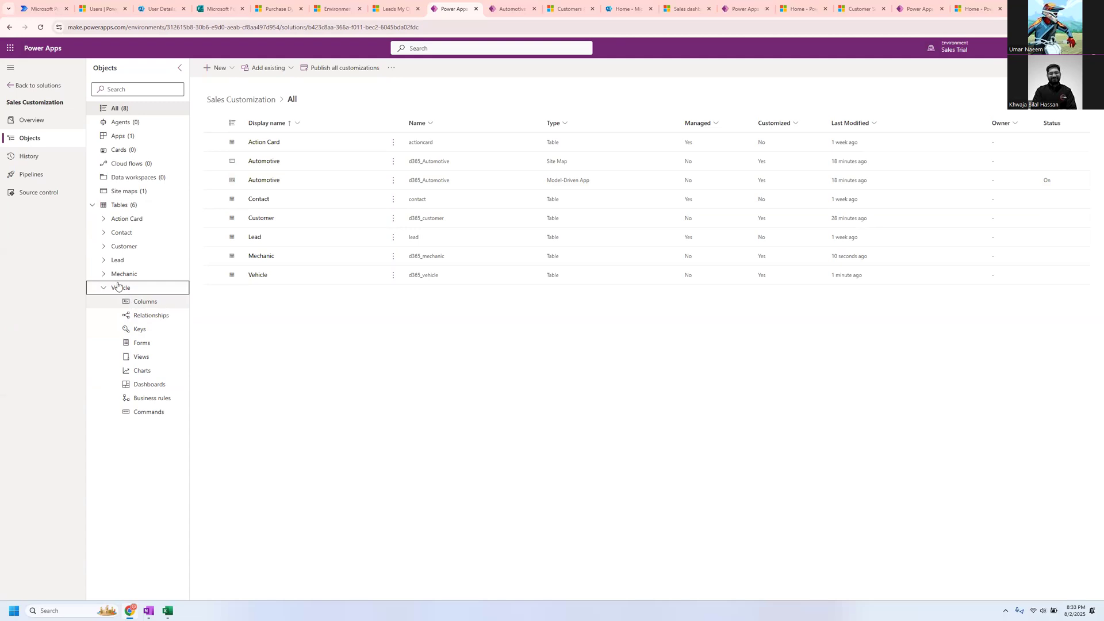
Step: Open the Customer table's column list and examine its columns from Created By to the primary Name column
click(104, 247)
click(145, 260)
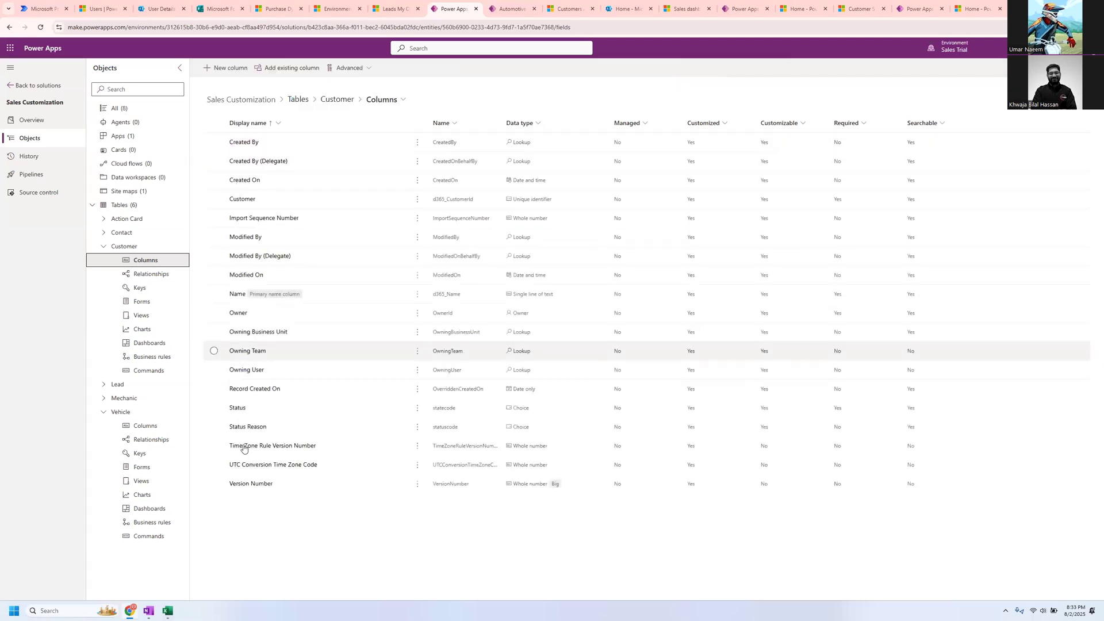
click(214, 143)
click(213, 144)
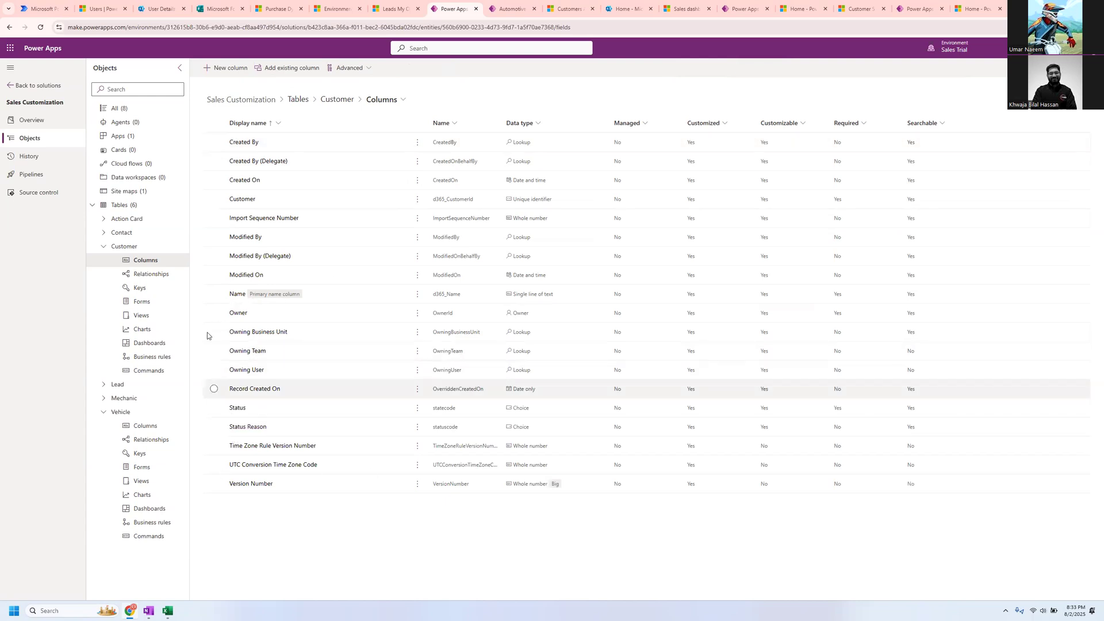
click(214, 295)
click(214, 295)
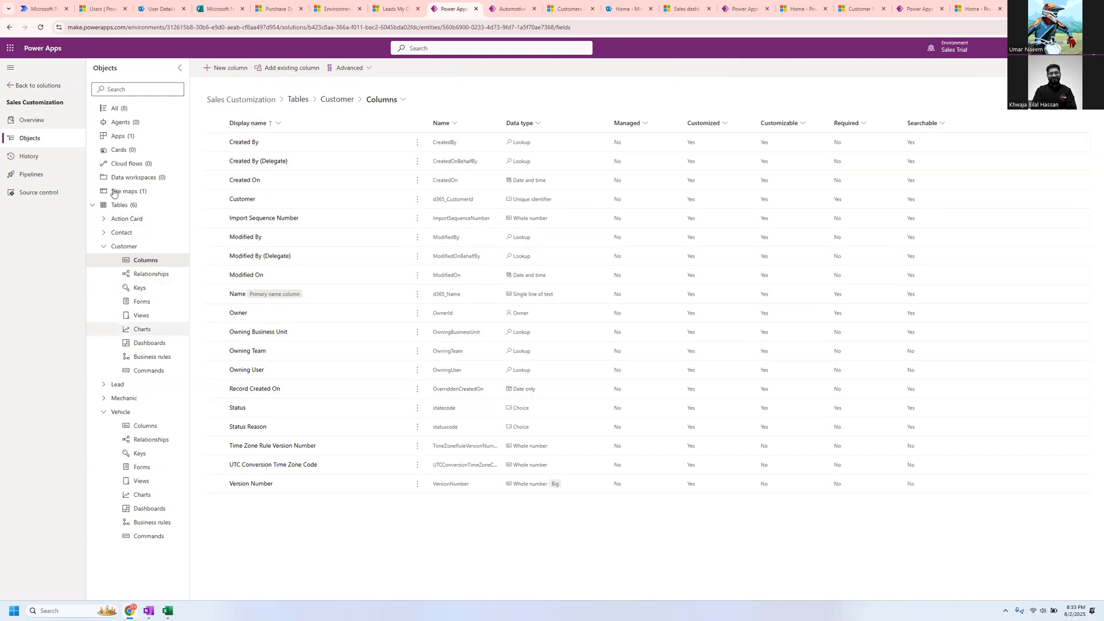
Step: Collapse the Vehicle table in the objects tree and open the new column form for the Customer table
click(105, 247)
click(102, 288)
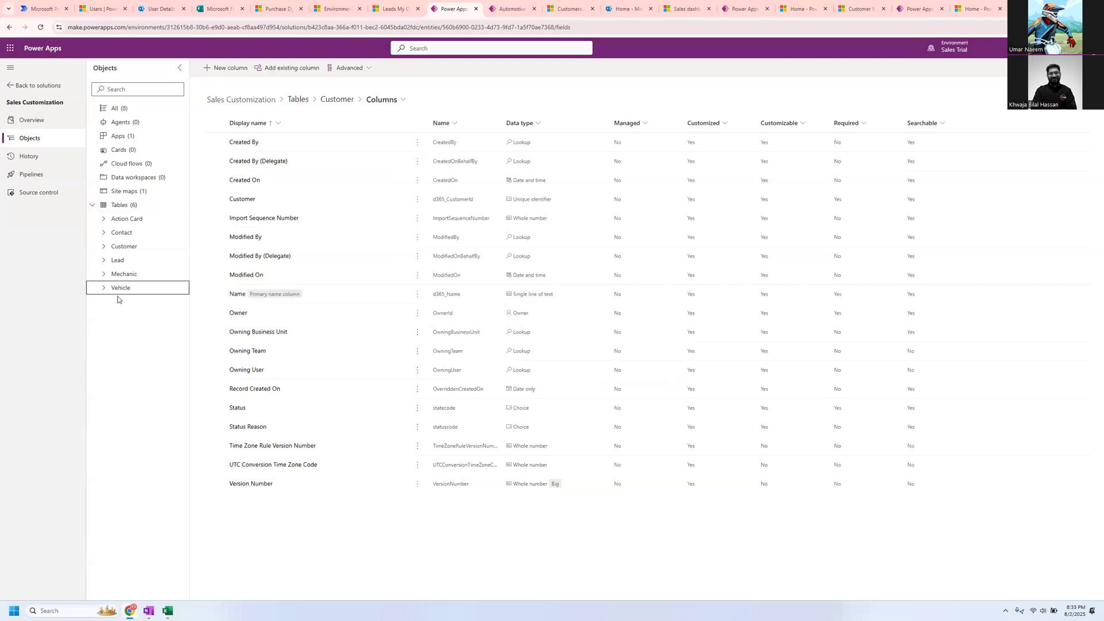
click(104, 247)
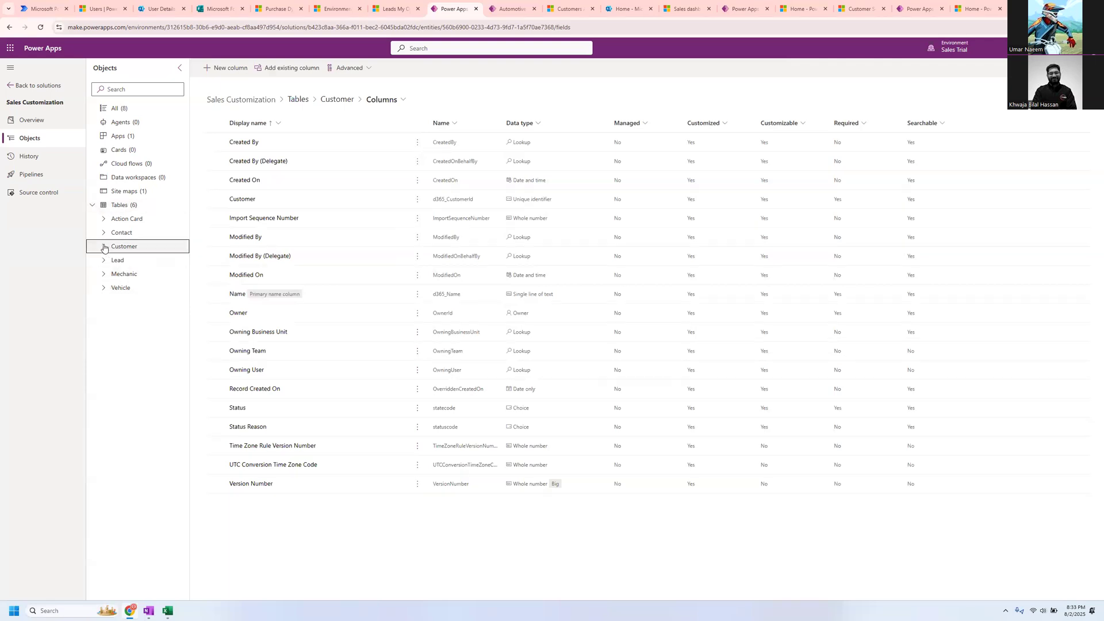
click(153, 261)
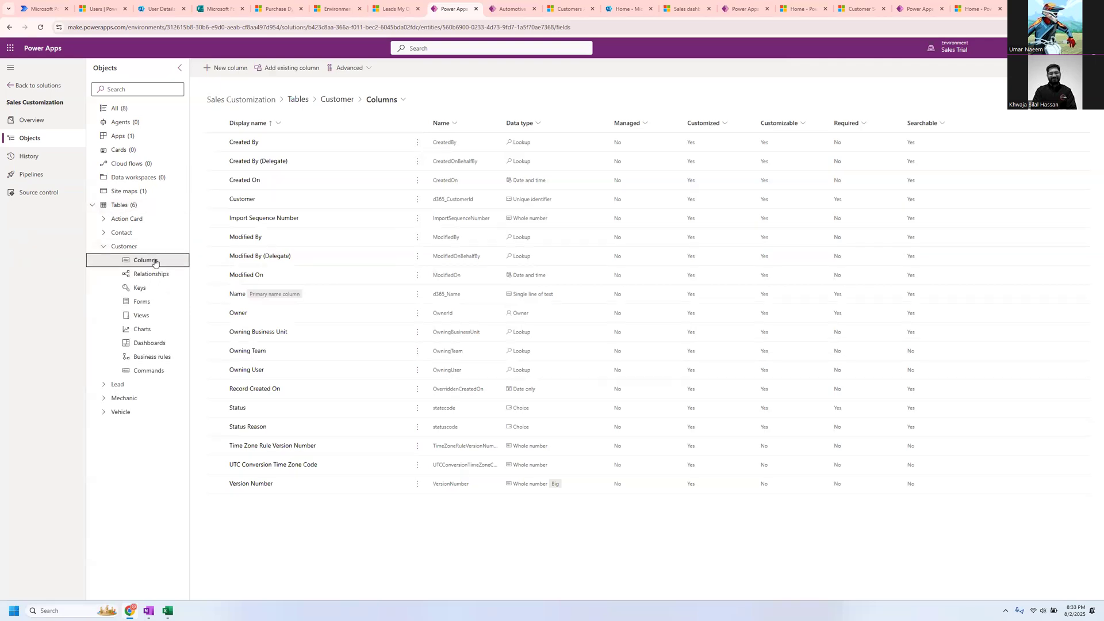
click(222, 70)
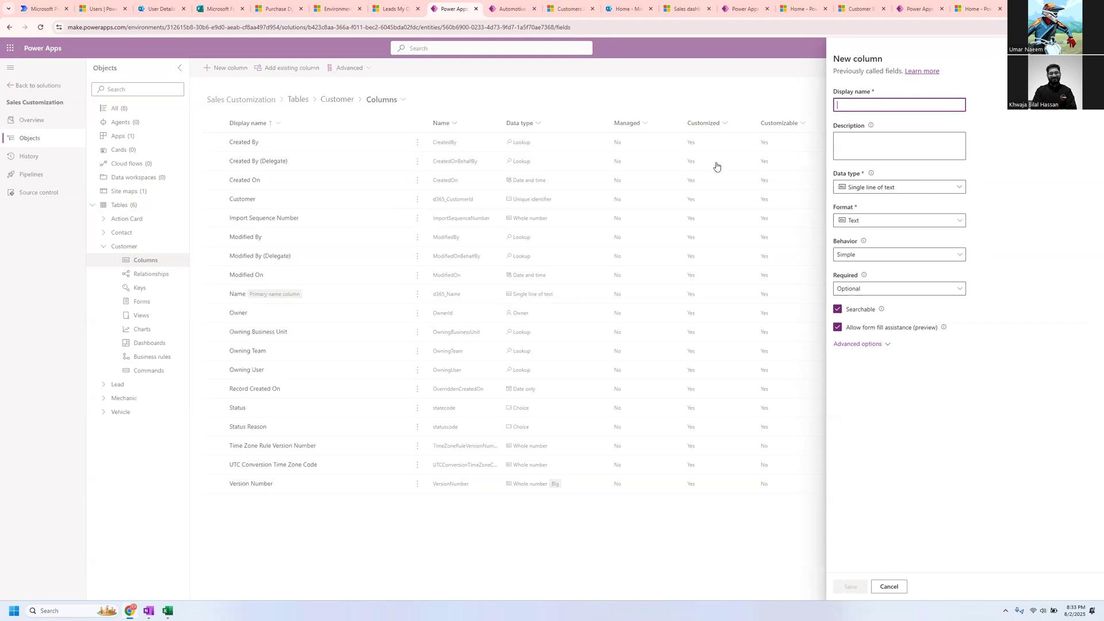
Step: Switch to Dynamics 365 Sales Hub, open the first lead in My Open Leads and examine its contact fields
click(393, 8)
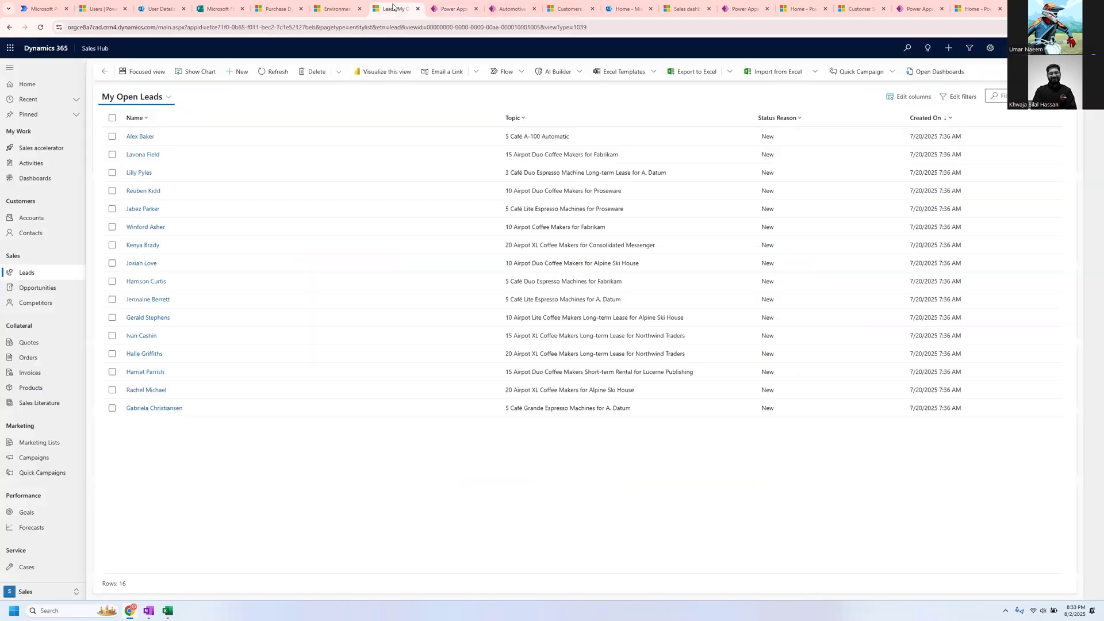
click(141, 136)
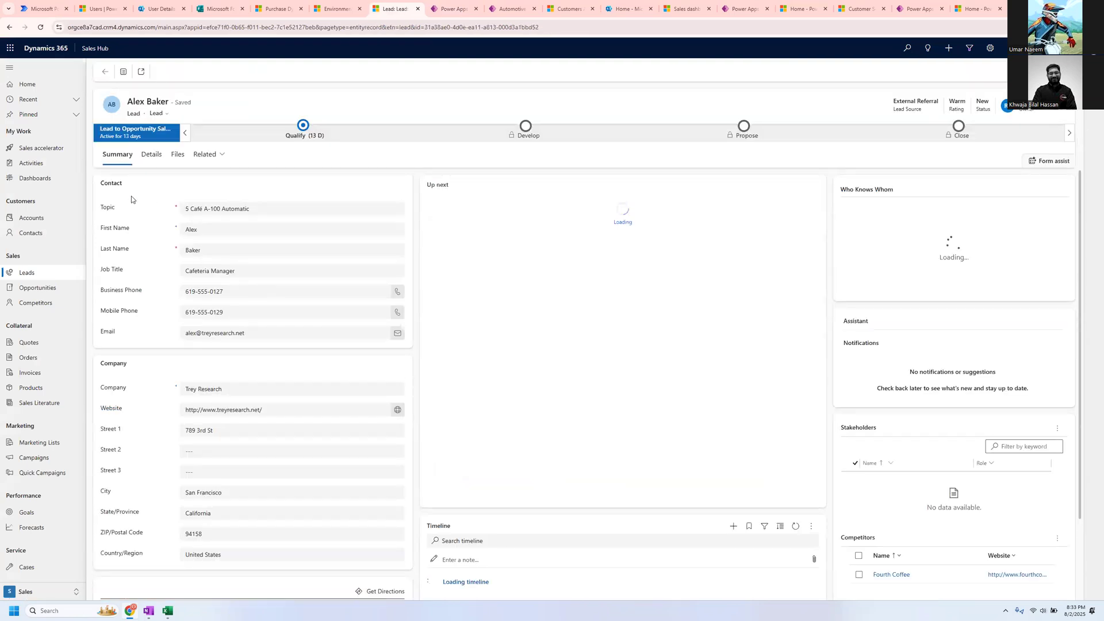
drag(104, 207, 149, 330)
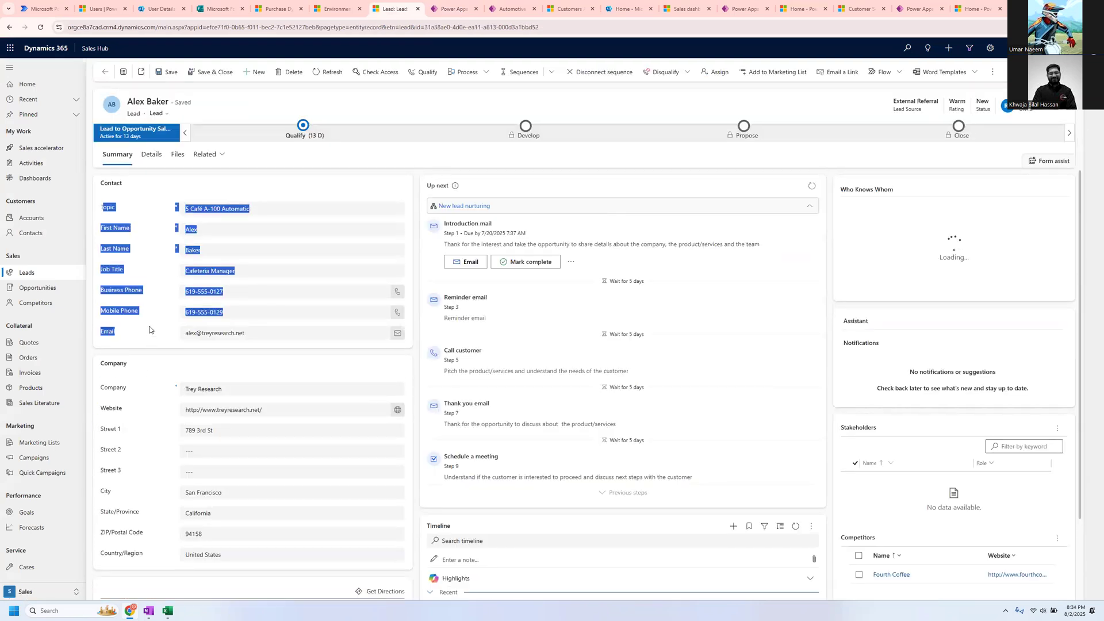
click(236, 289)
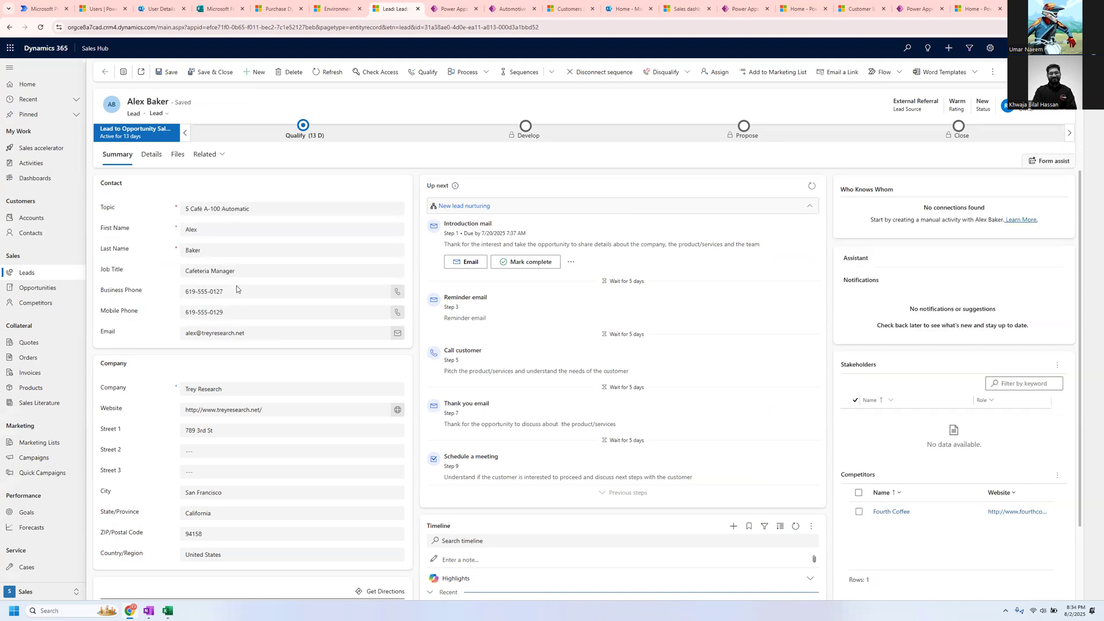
Step: Inspect the lead's Topic, name and Business Phone fields, and review the company and address fields on the Summary form
triple_click(230, 211)
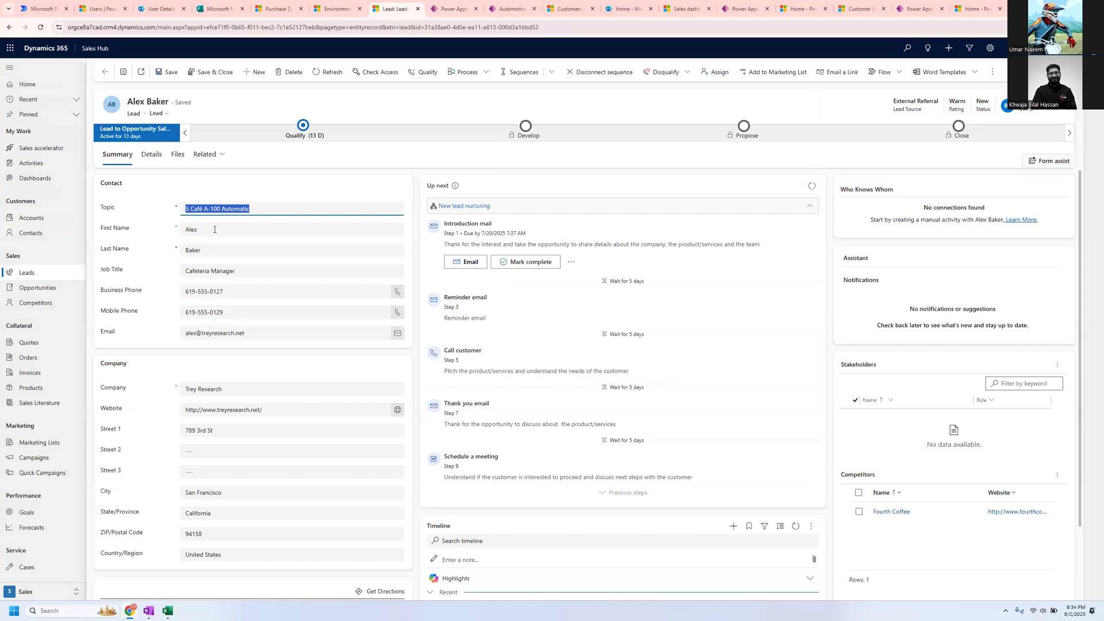
key(Tab)
key(Tab)
drag(233, 296, 179, 294)
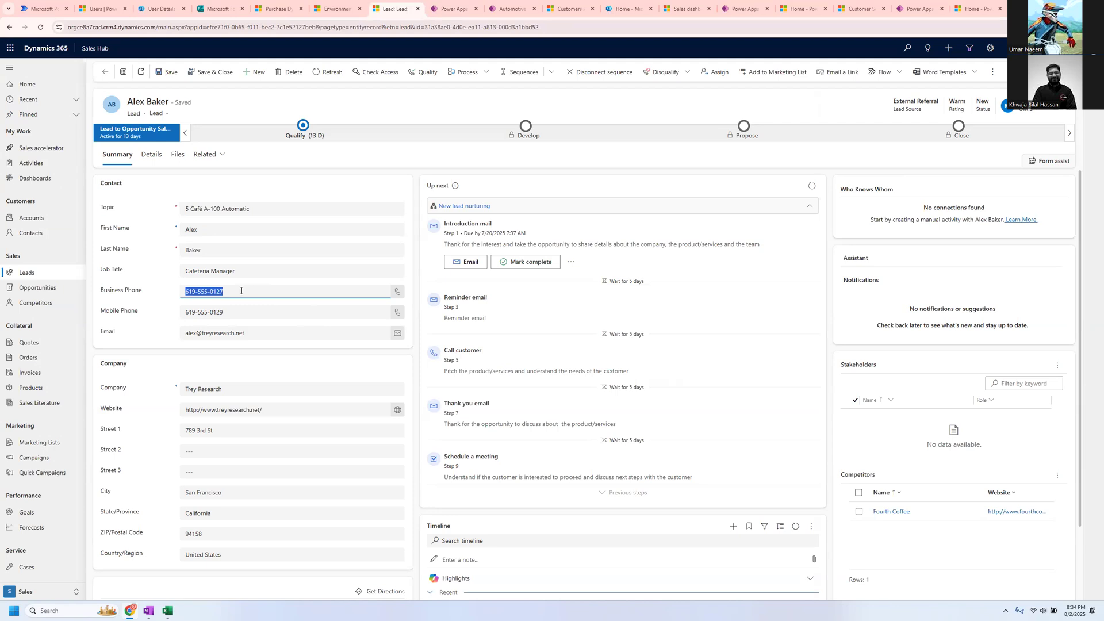
scroll(242, 291, down, 2)
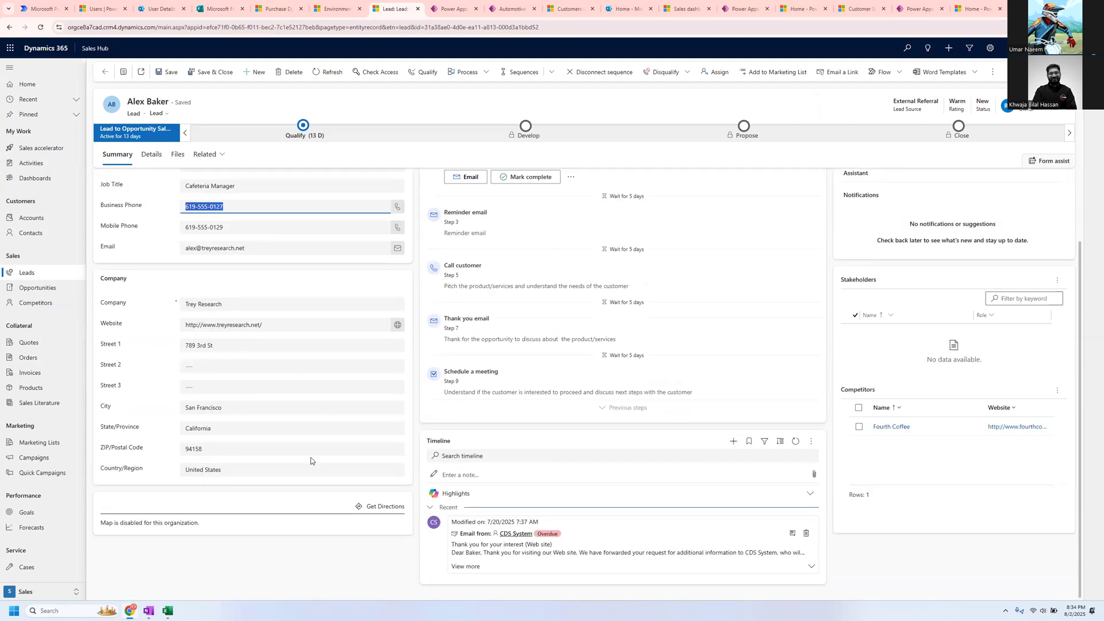
scroll(267, 422, up, 2)
click(147, 343)
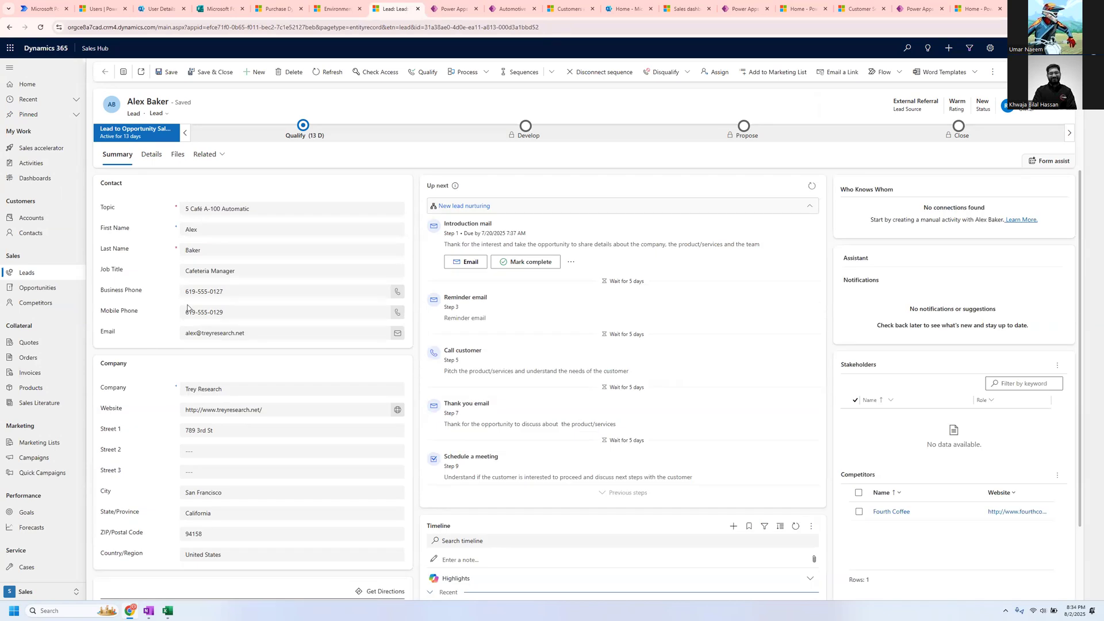
Step: View the lead's Details and list the available choices for Marketing materials
click(153, 155)
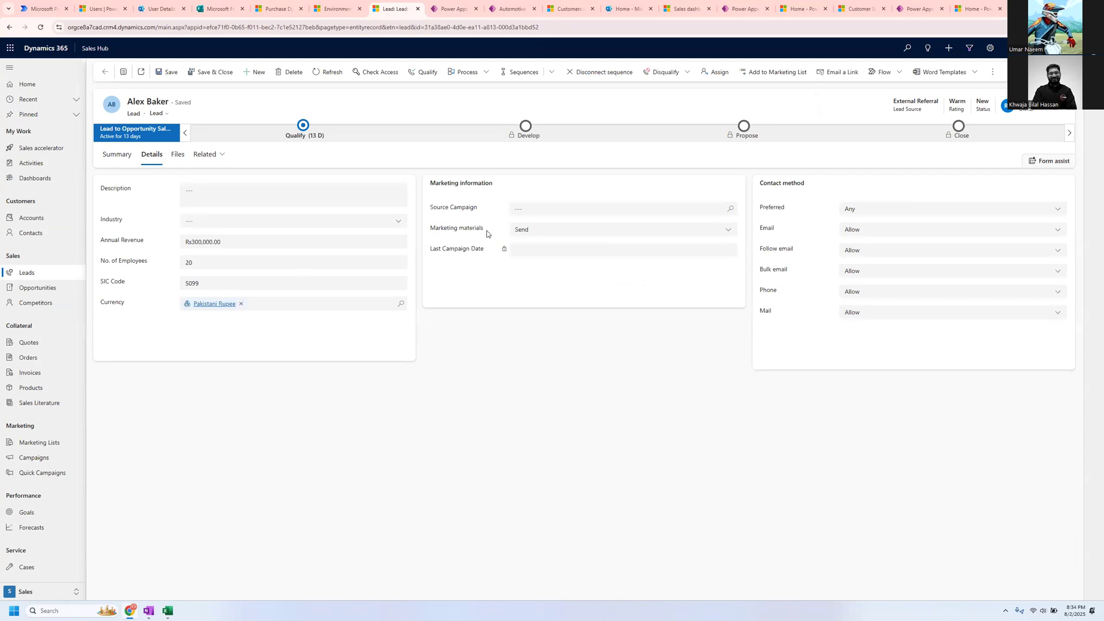
click(717, 236)
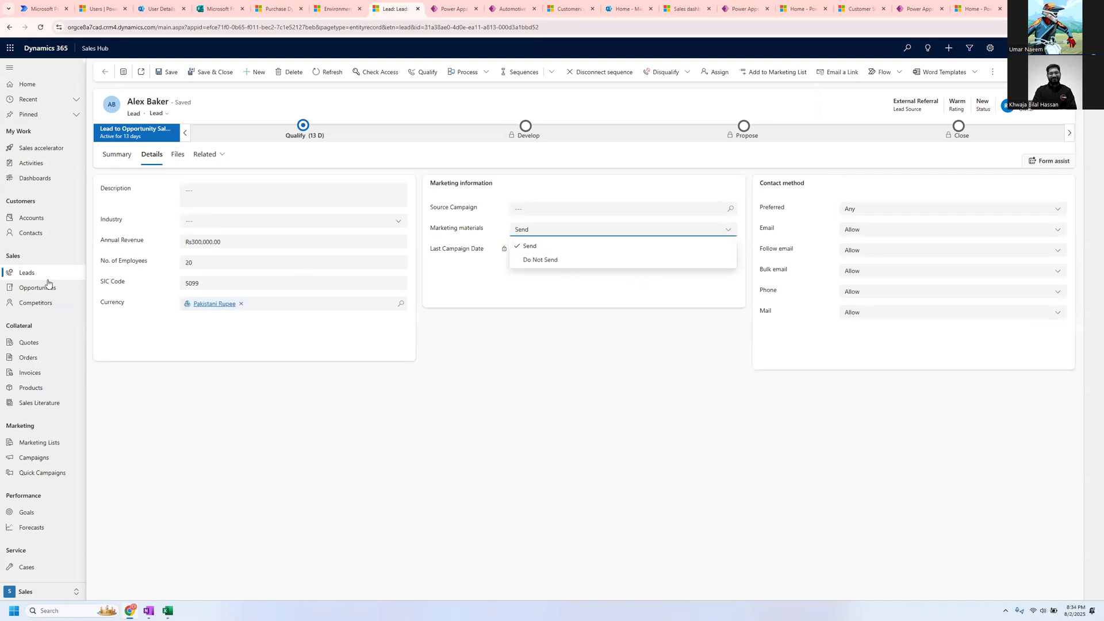